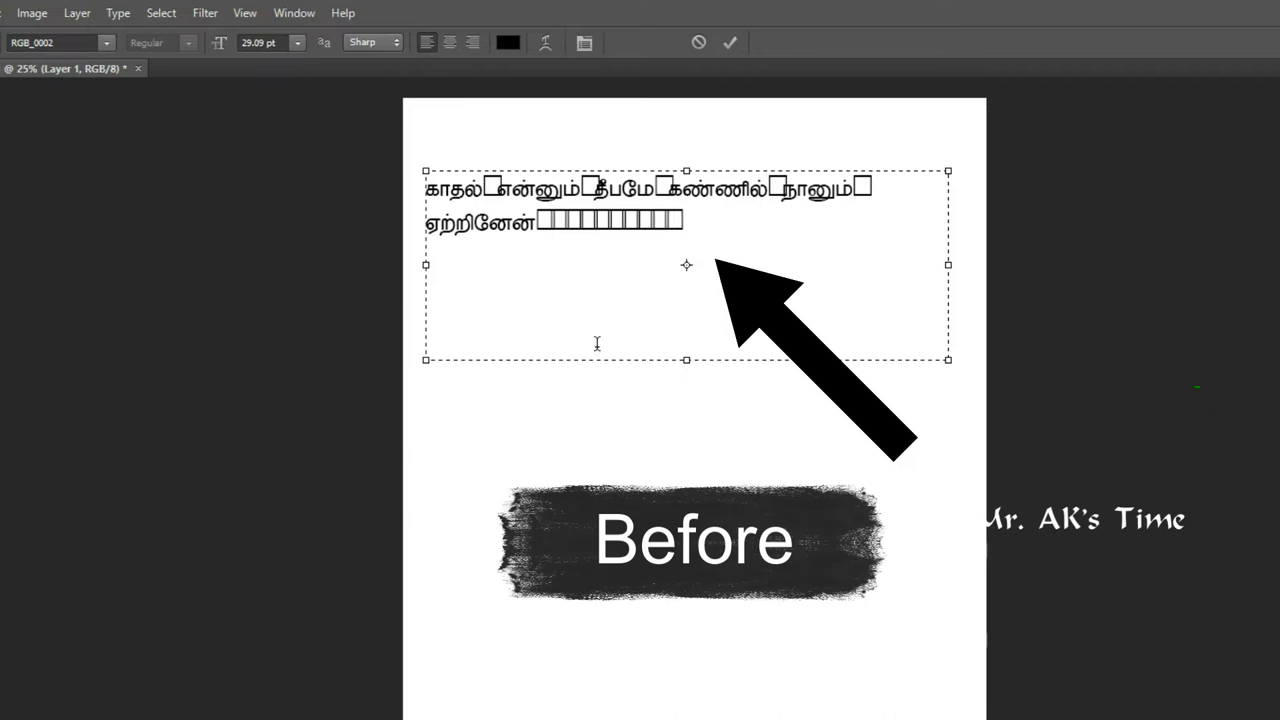
- Copy the lyric line காதல் என்னும் தீபமே கண்ணில் நானும் ஏற்றினேன் from the lyrics web page
{"action": "left_click", "coordinate": [851, 190]}
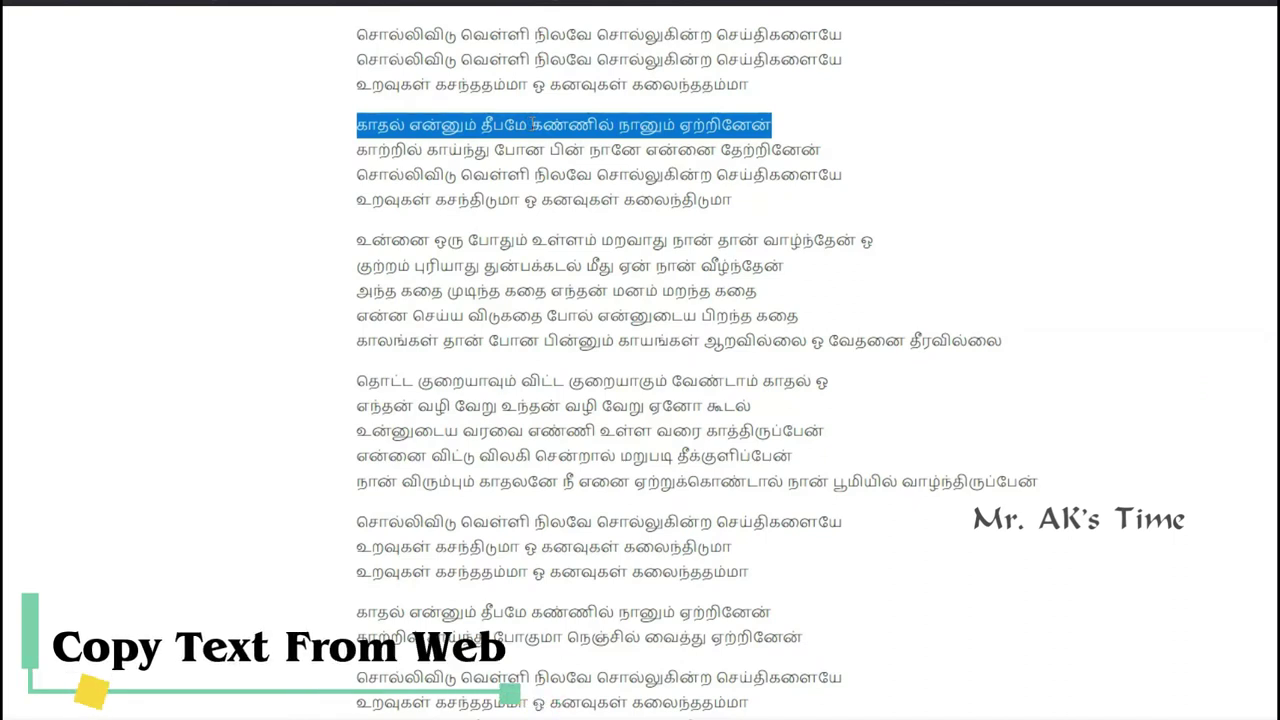
{"action": "right_click", "coordinate": [533, 124]}
{"action": "left_click", "coordinate": [551, 134]}
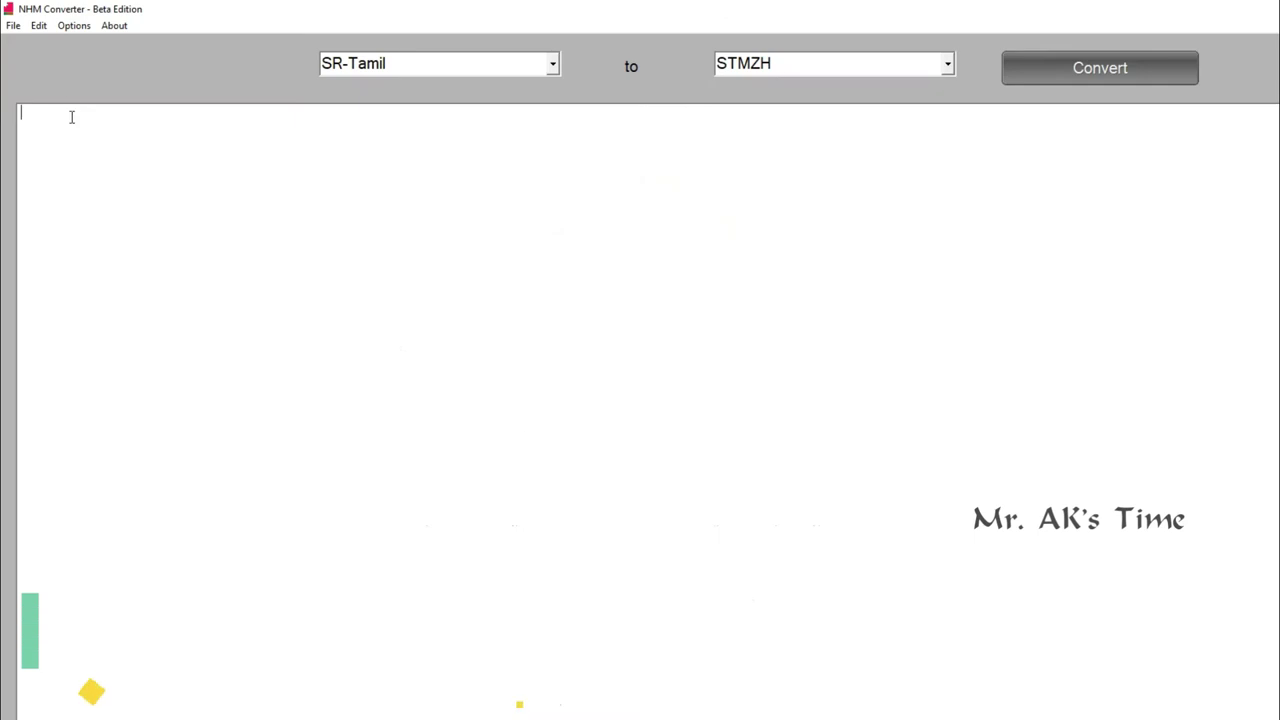
- Paste the lyric line into NHM Converter and convert it to the SR-Tamil encoding
{"action": "type", "text": "காதல் என்னும் தீபமே கண்ணில் நானும் ஏற்றினேன்"}
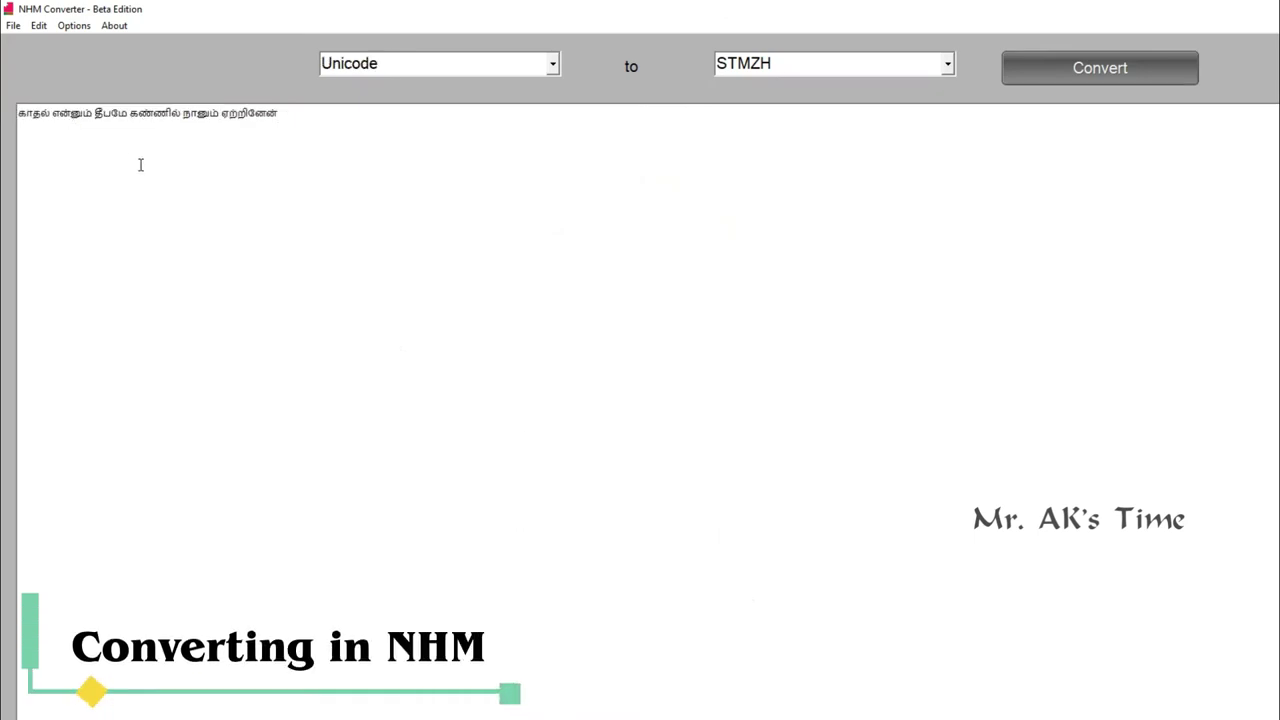
{"action": "double_click", "coordinate": [785, 66]}
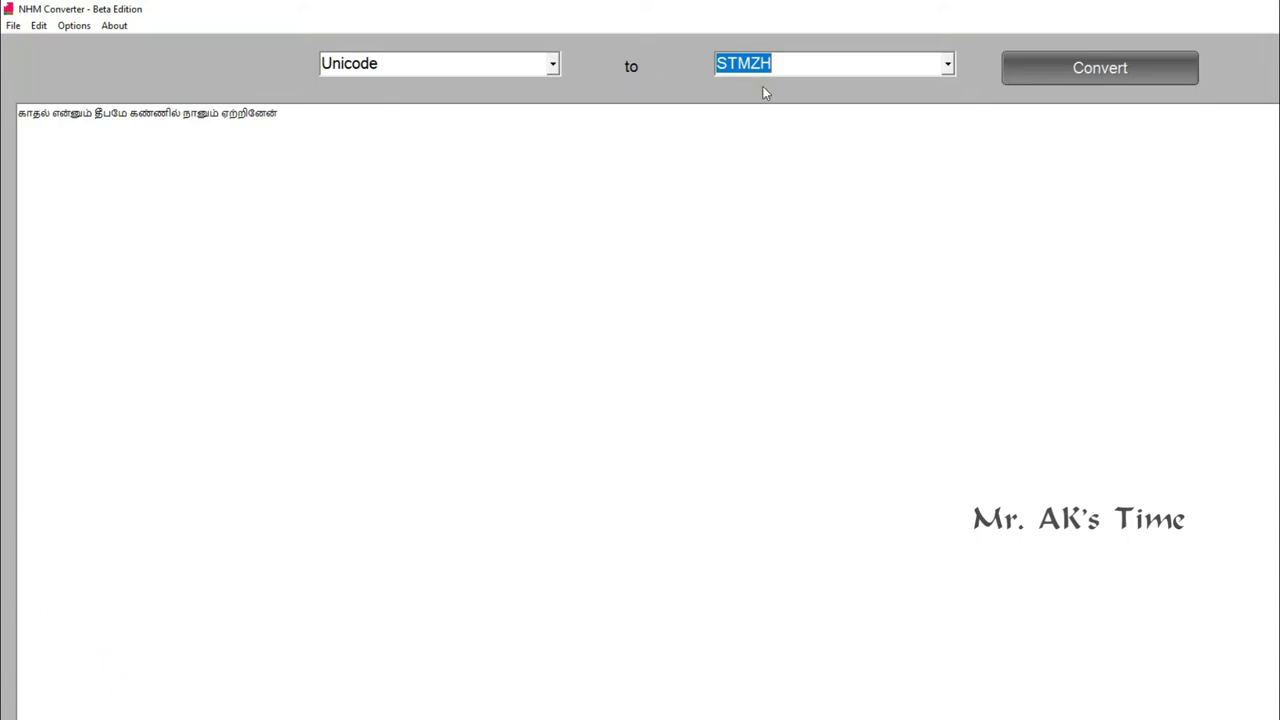
{"action": "left_click", "coordinate": [840, 64]}
{"action": "left_click", "coordinate": [1143, 65]}
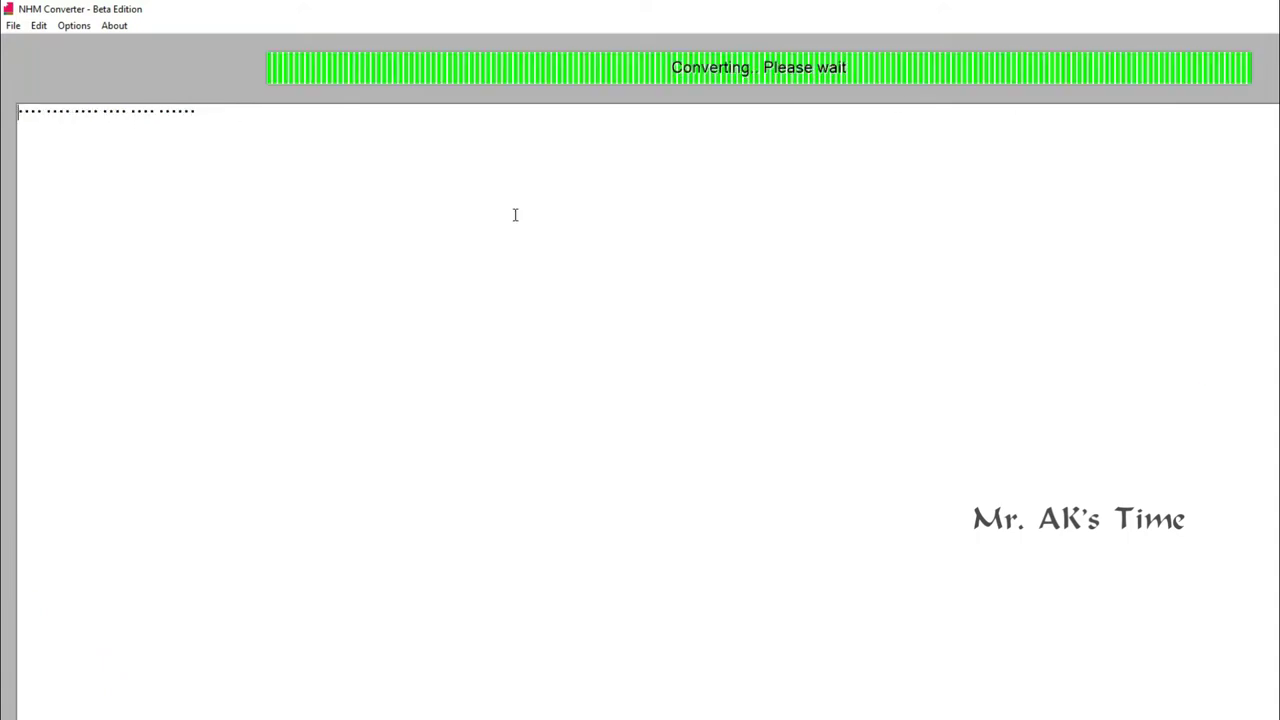
- Copy the whole converted lyric line as plain text
{"action": "left_click_drag", "start_coordinate": [284, 112], "coordinate": [2, 117]}
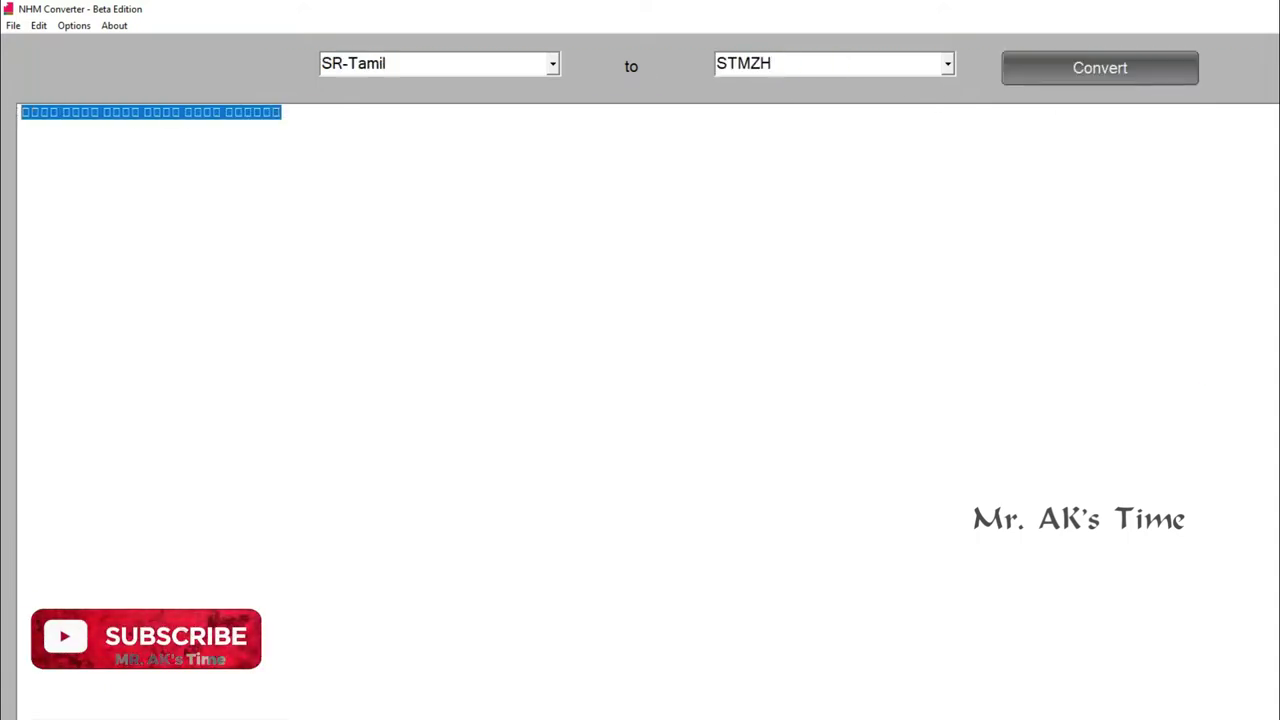
{"action": "right_click", "coordinate": [194, 111]}
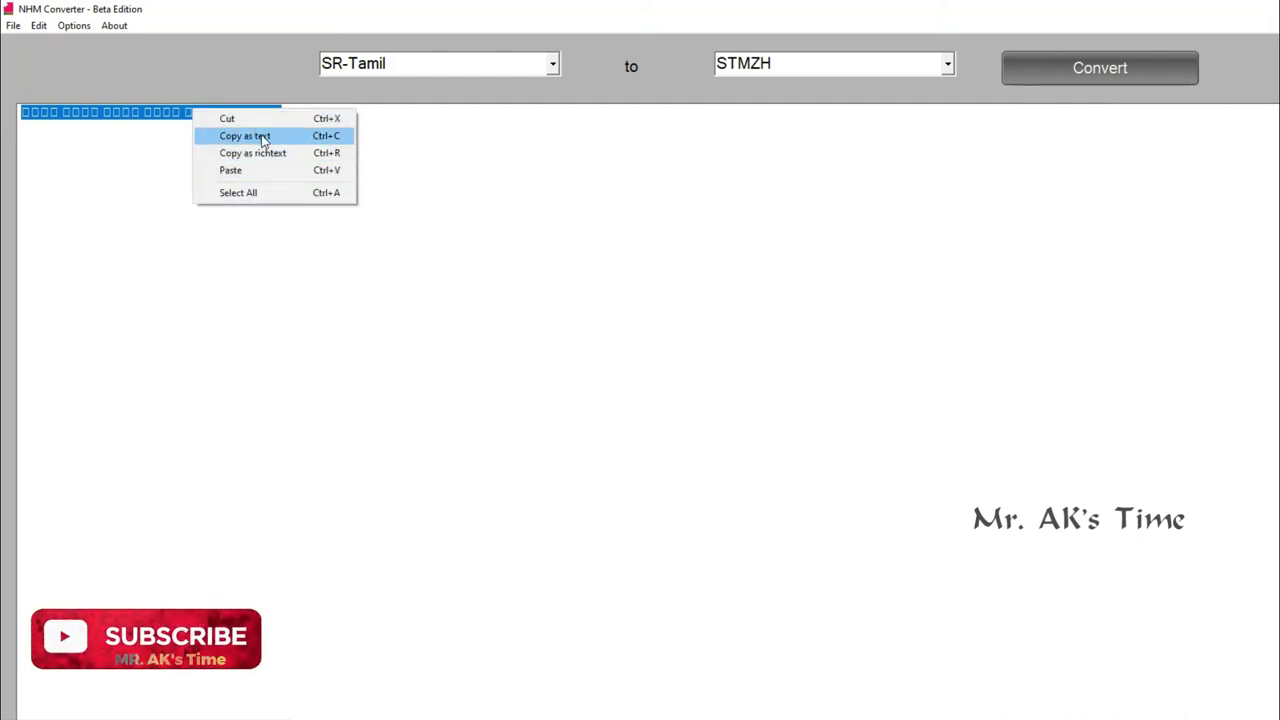
{"action": "left_click", "coordinate": [258, 136]}
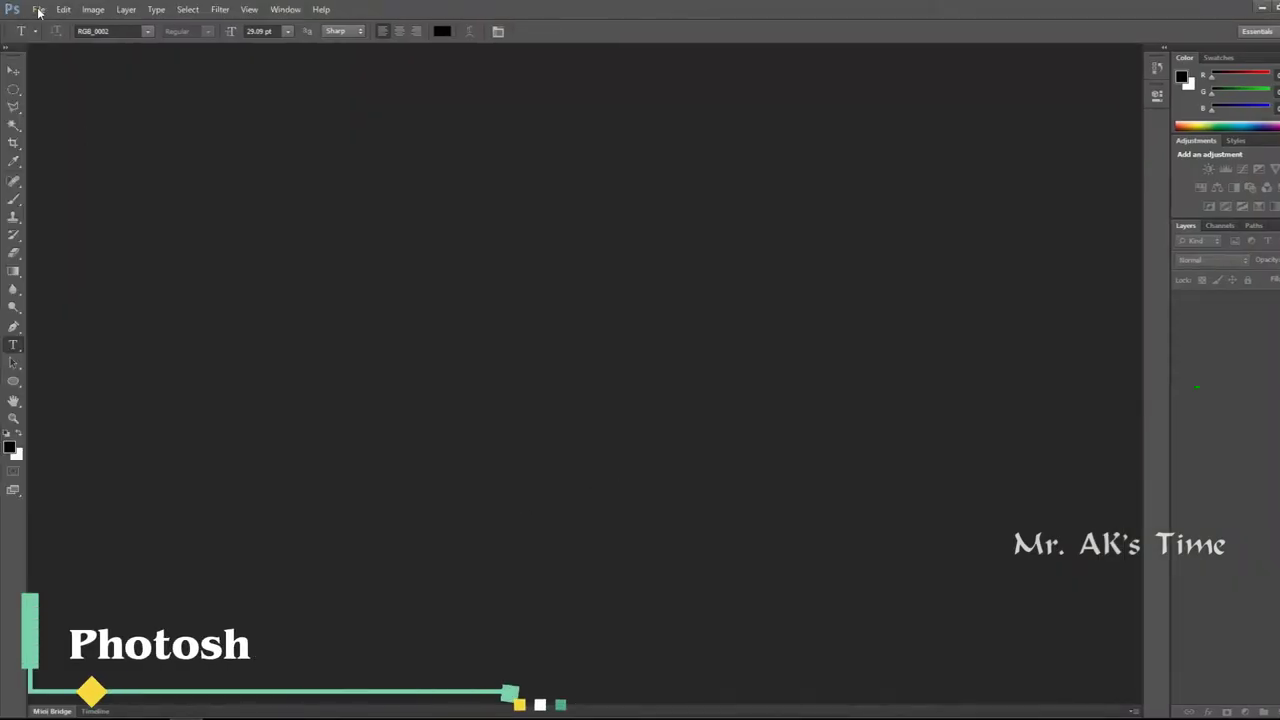
- Create a new white A4 International Paper document at 300 pixels per inch
{"action": "left_click", "coordinate": [37, 10]}
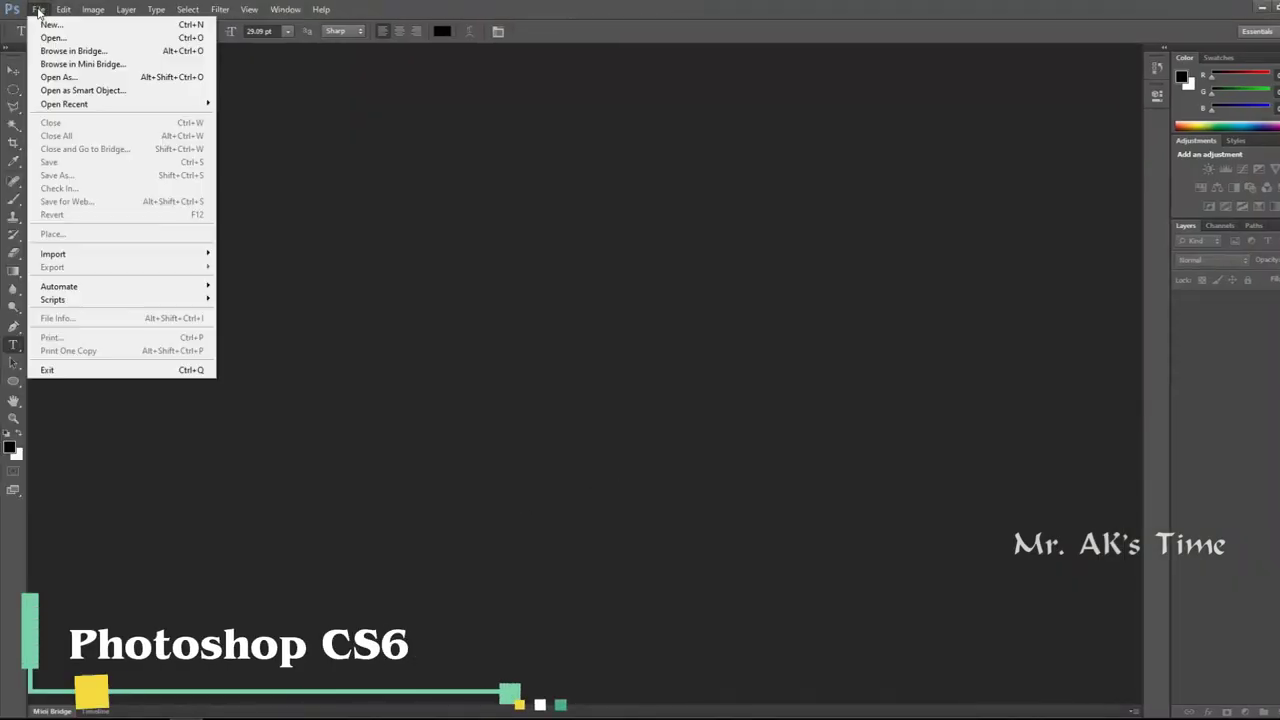
{"action": "left_click", "coordinate": [46, 25]}
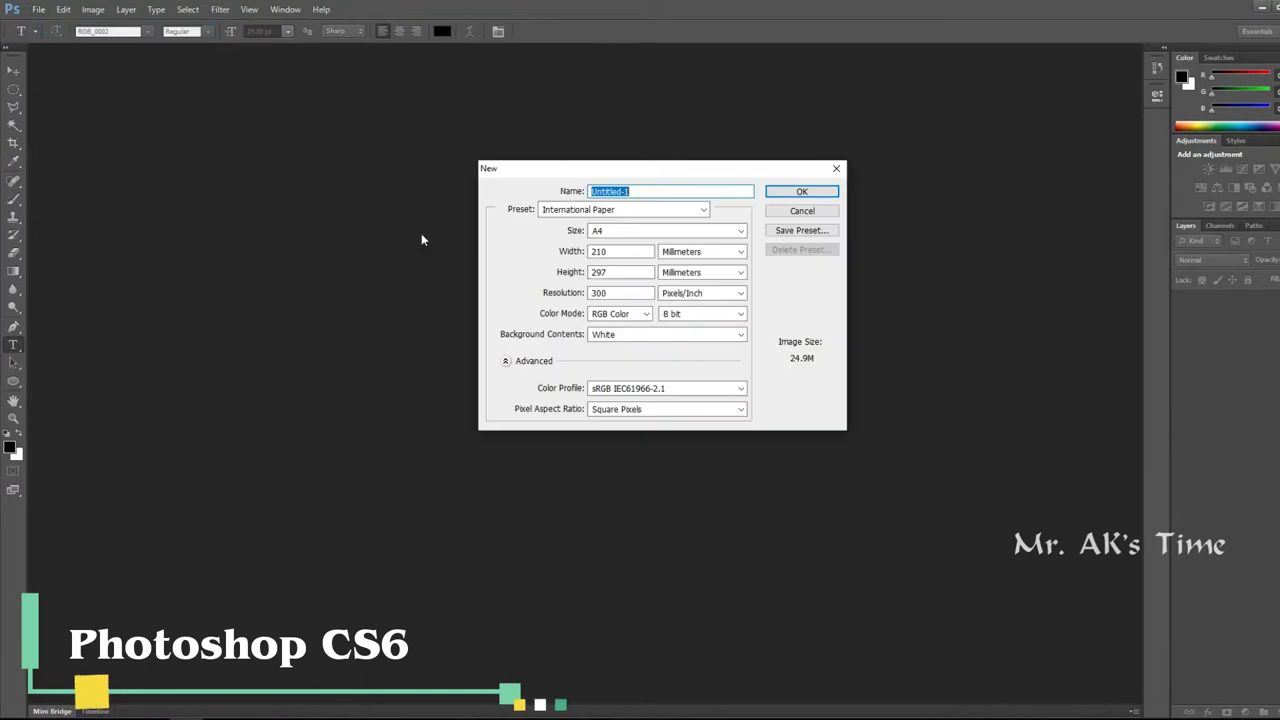
{"action": "left_click", "coordinate": [803, 192]}
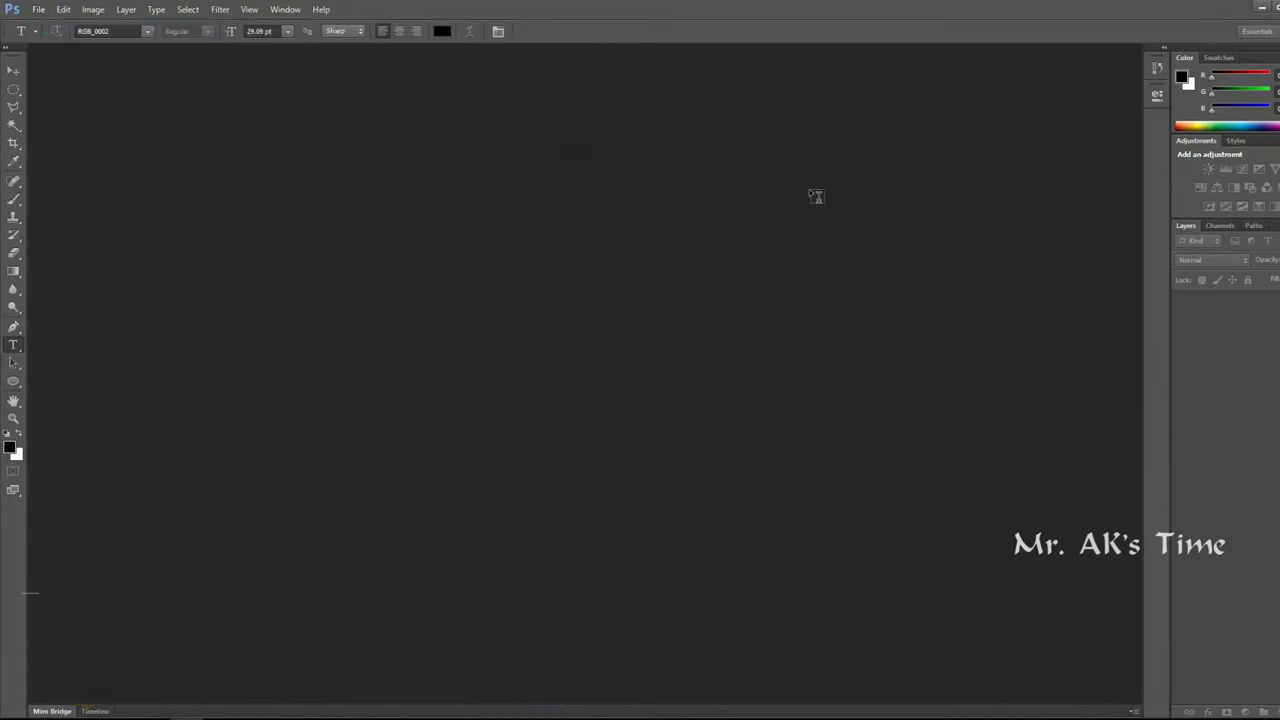
{"action": "left_click", "coordinate": [387, 133]}
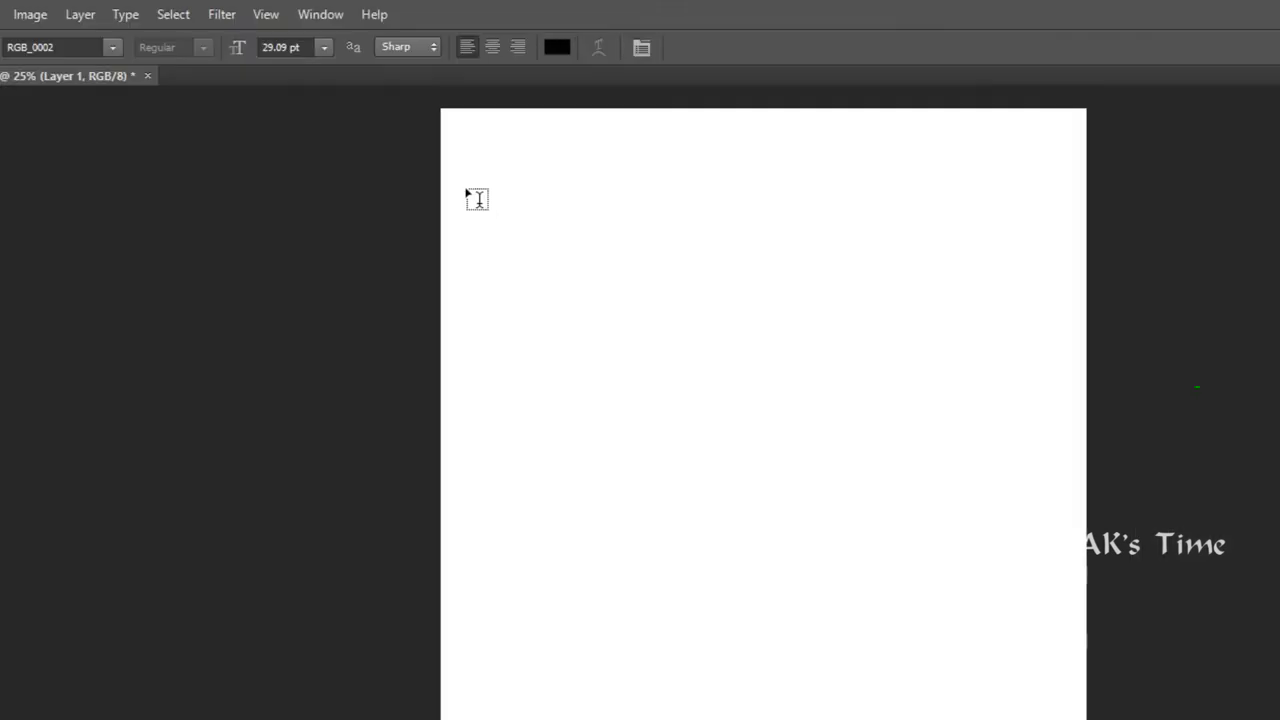
- Paste the converted lyric into a top-of-page paragraph box with left-to-right character direction
{"action": "left_click_drag", "start_coordinate": [470, 192], "coordinate": [1050, 402]}
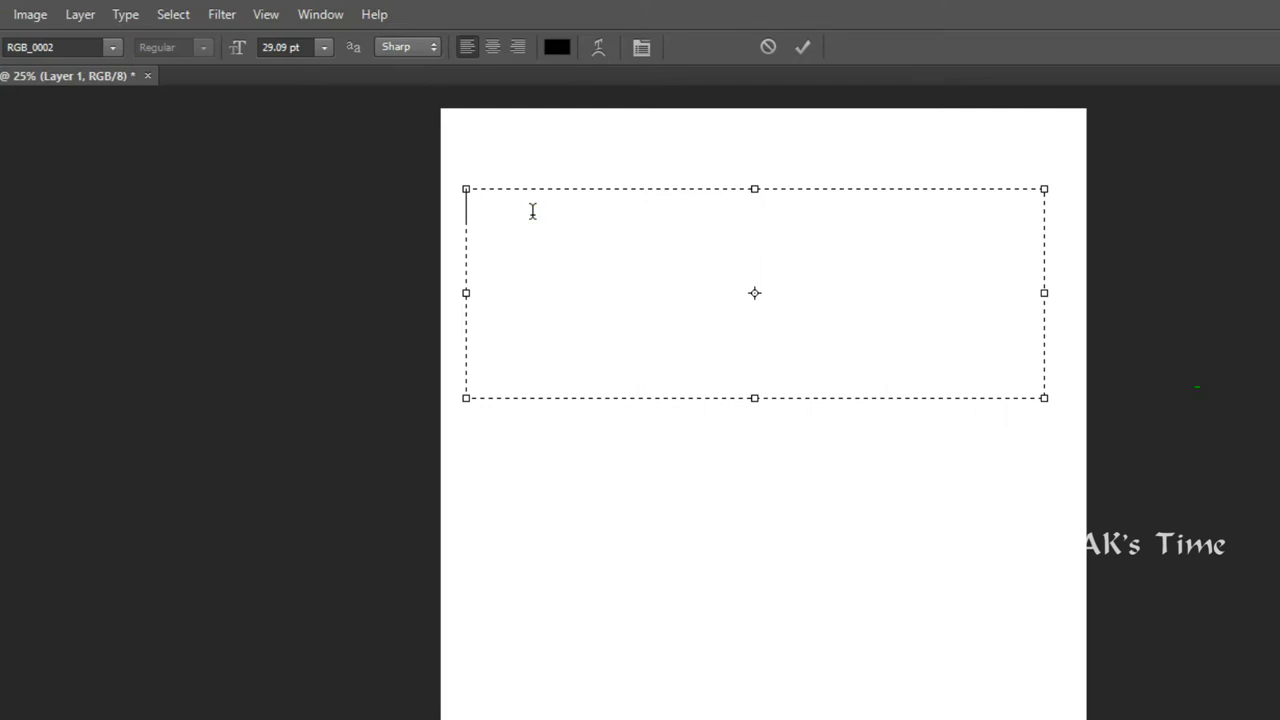
{"action": "key", "text": "ctrl+v"}
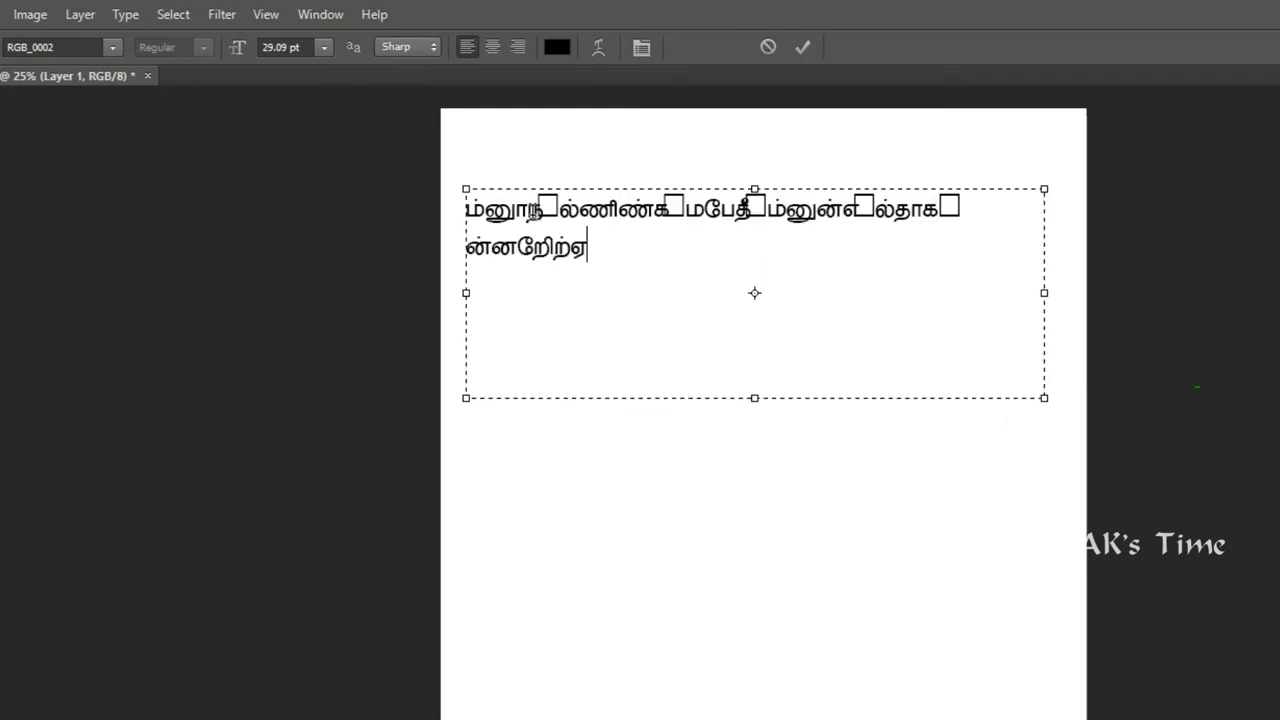
{"action": "key", "text": "ctrl+a"}
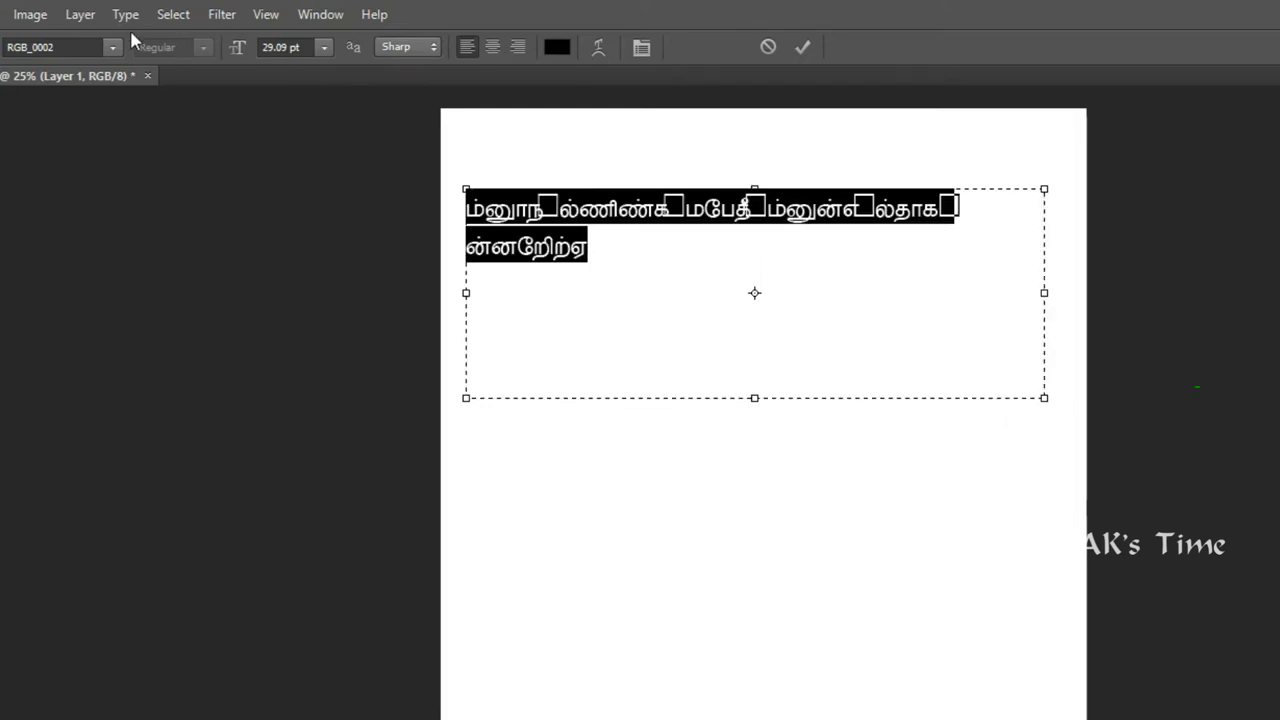
{"action": "left_click", "coordinate": [127, 16]}
{"action": "mouse_move", "coordinate": [176, 292]}
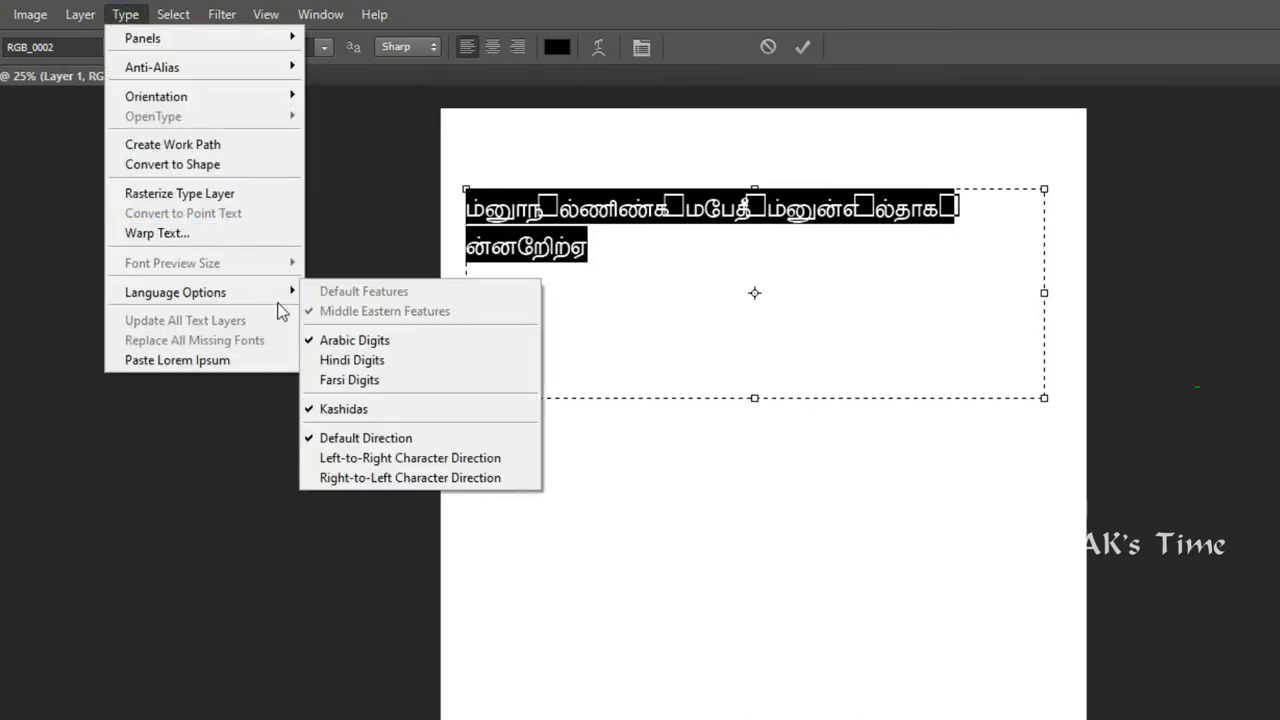
{"action": "left_click", "coordinate": [381, 462]}
{"action": "left_click", "coordinate": [631, 247]}
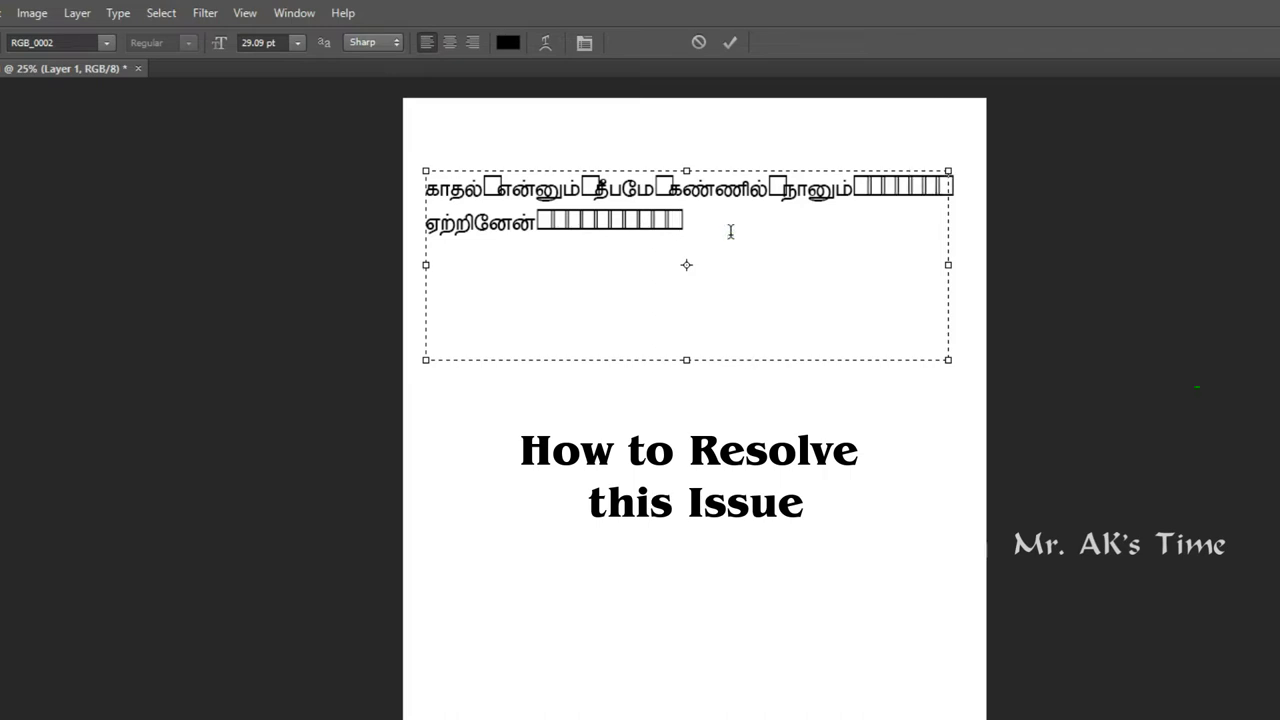
- Delete the two trailing box characters from line two and exit text editing
{"action": "key", "text": "BackSpace"}
{"action": "key", "text": "BackSpace"}
{"action": "key", "text": "BackSpace"}
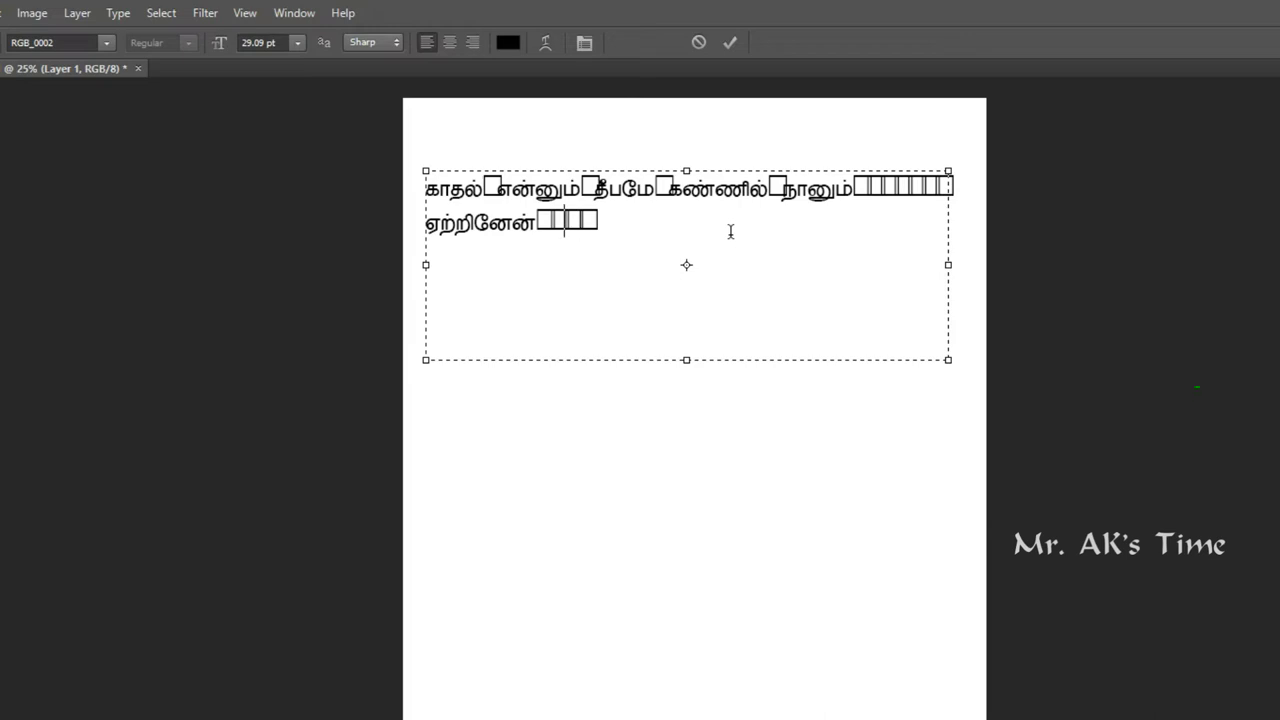
{"action": "key", "text": "BackSpace"}
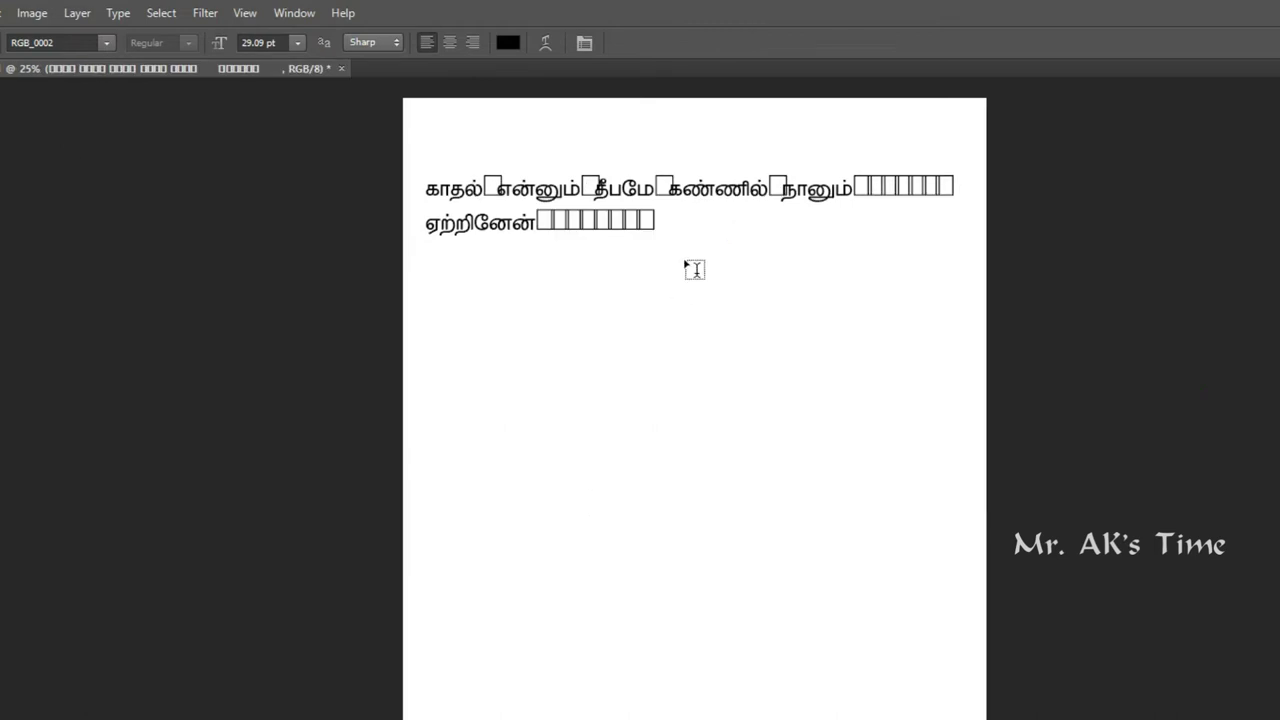
{"action": "key", "text": "Escape"}
- Choose SR-Tamil063 from the font family list as the font for new text
{"action": "left_click", "coordinate": [105, 42]}
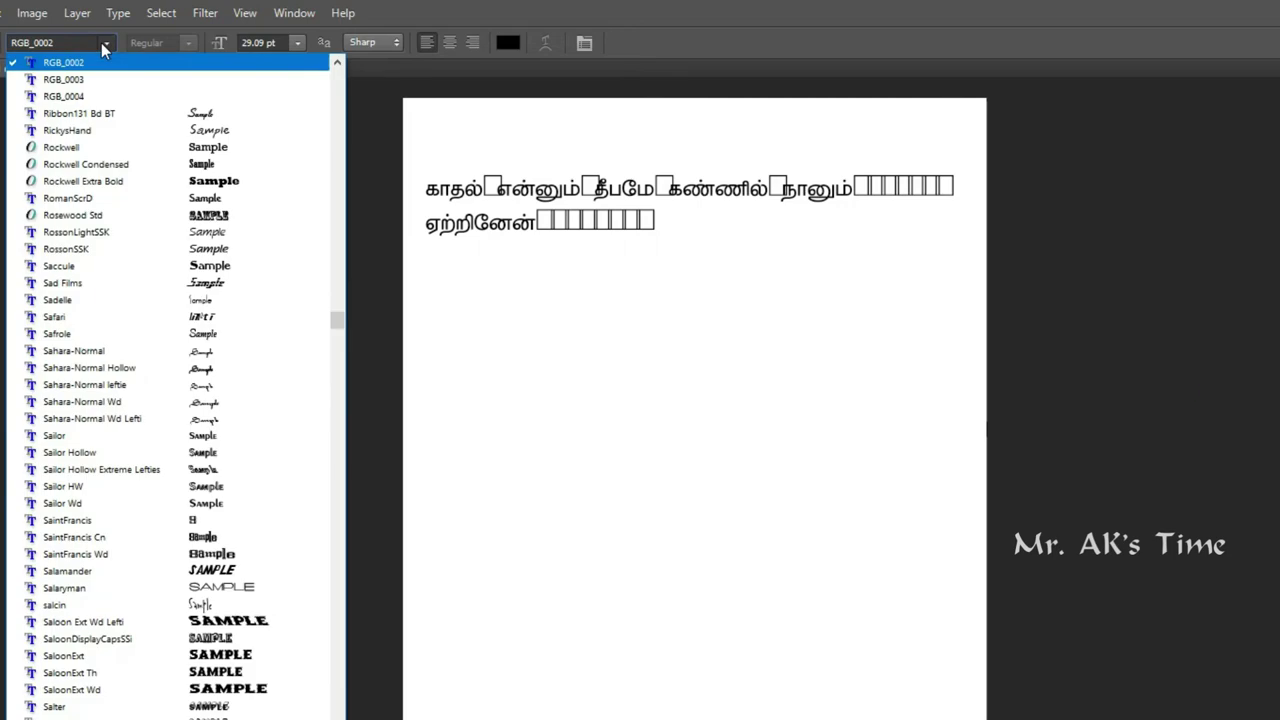
{"action": "scroll", "coordinate": [145, 176], "scroll_direction": "up", "scroll_amount": 1}
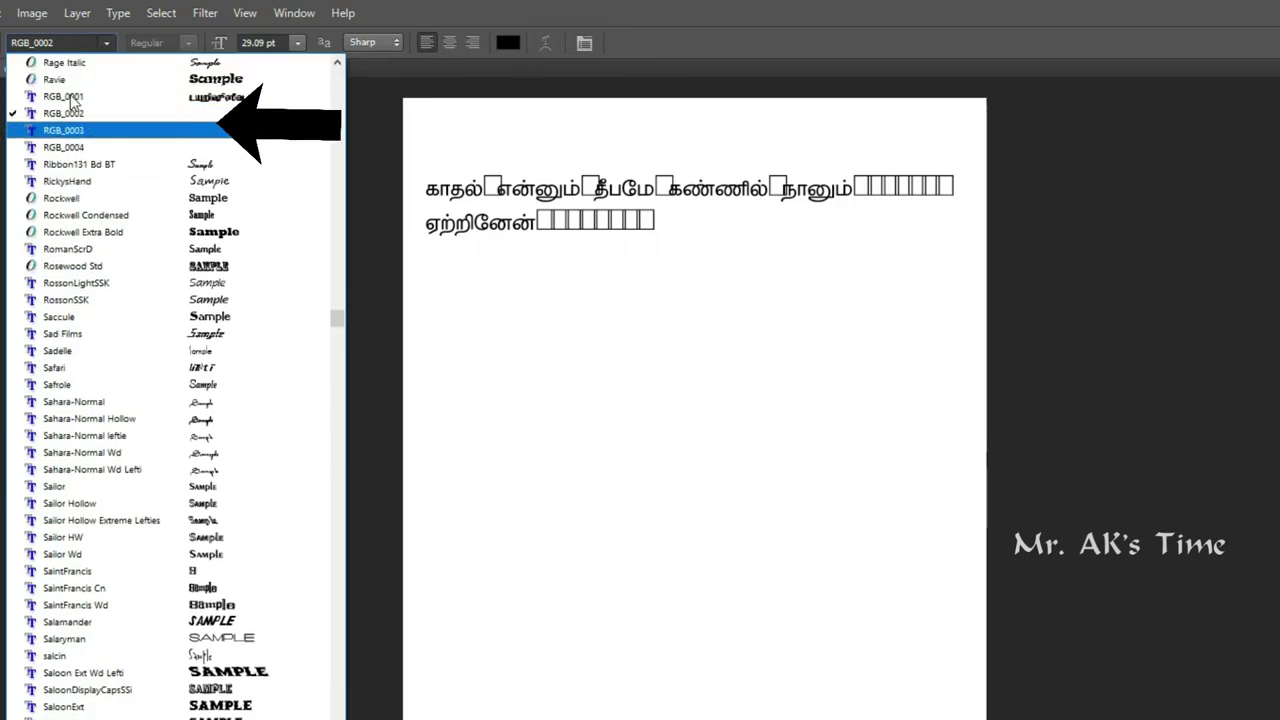
{"action": "left_click", "coordinate": [337, 320]}
{"action": "left_click_drag", "start_coordinate": [340, 345], "coordinate": [338, 507]}
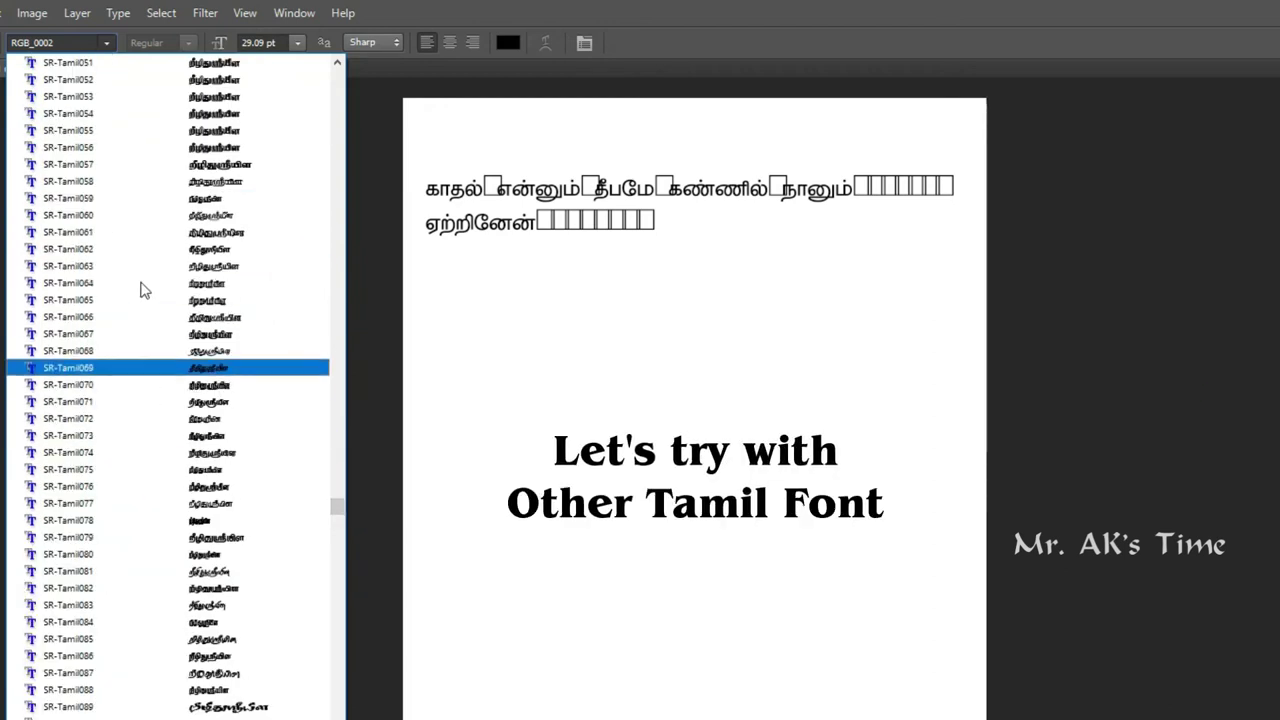
{"action": "left_click", "coordinate": [140, 271]}
{"action": "left_click_drag", "start_coordinate": [450, 387], "coordinate": [948, 564]}
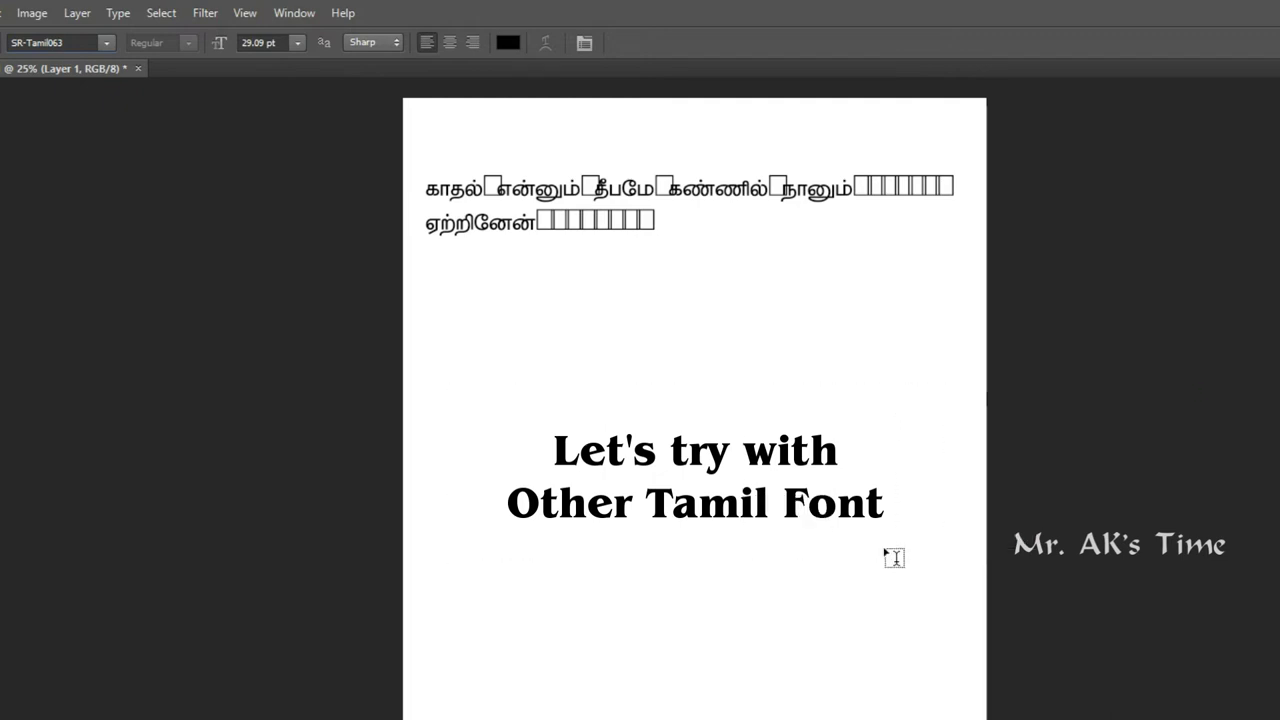
- Paste the lyric mid-page in SR-Tamil063 with left-to-right direction and commit it
{"action": "left_click", "coordinate": [520, 419]}
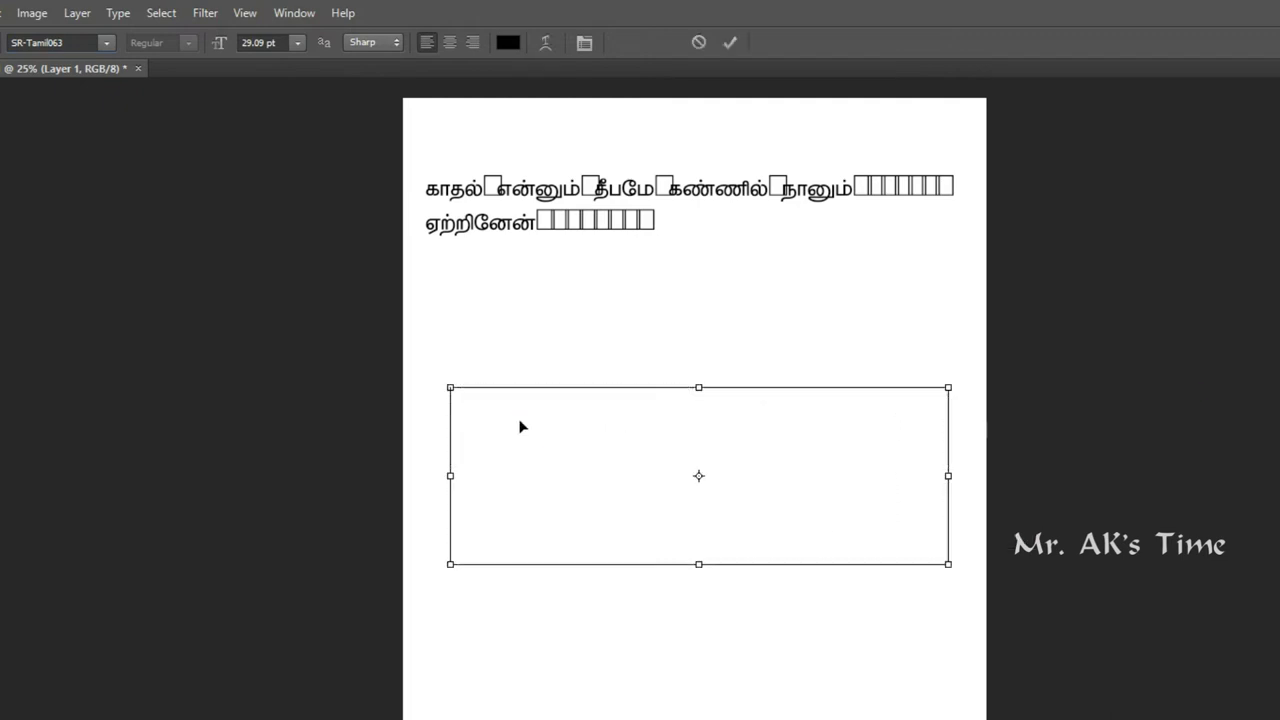
{"action": "key", "text": "ctrl+v"}
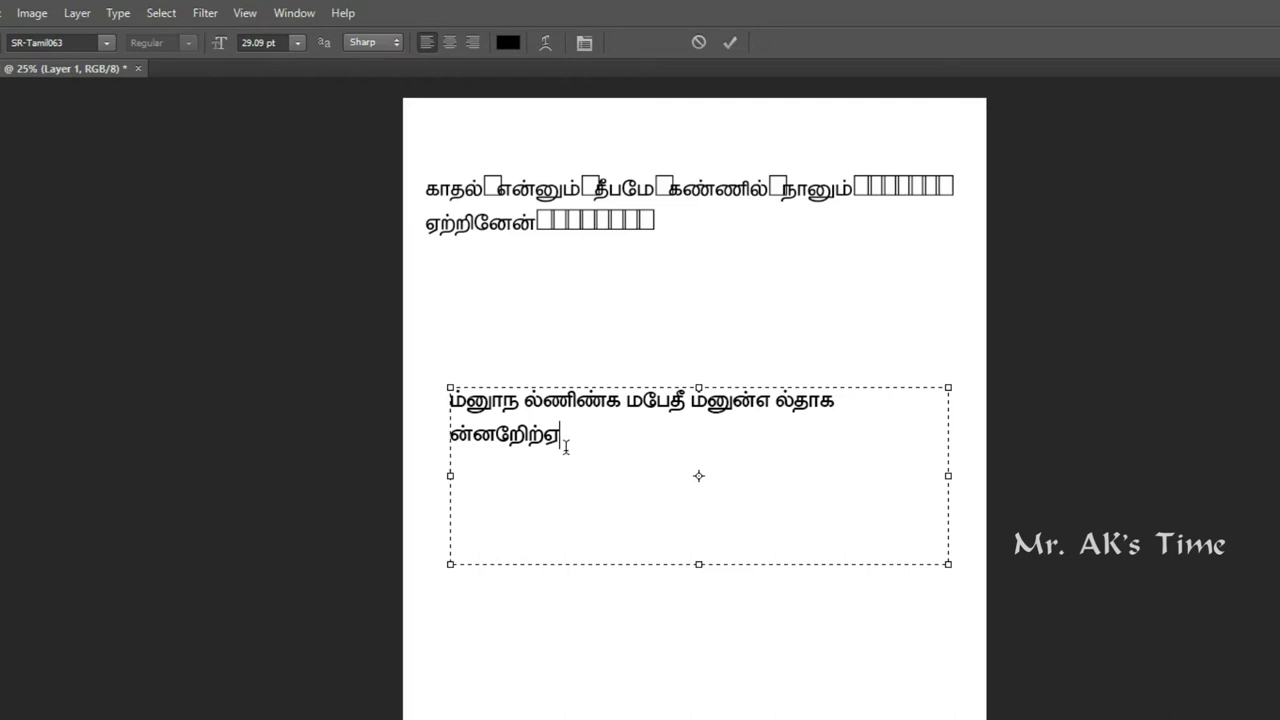
{"action": "key", "text": "ctrl+a"}
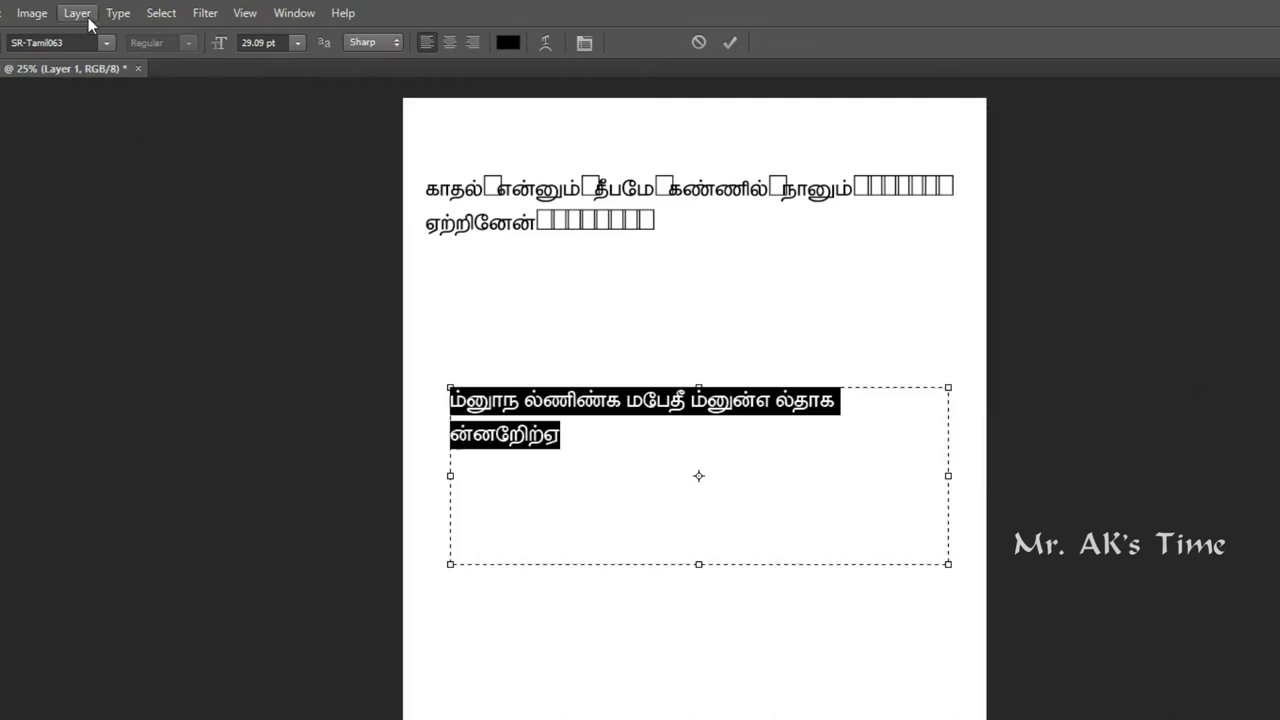
{"action": "left_click", "coordinate": [115, 13]}
{"action": "mouse_move", "coordinate": [163, 264]}
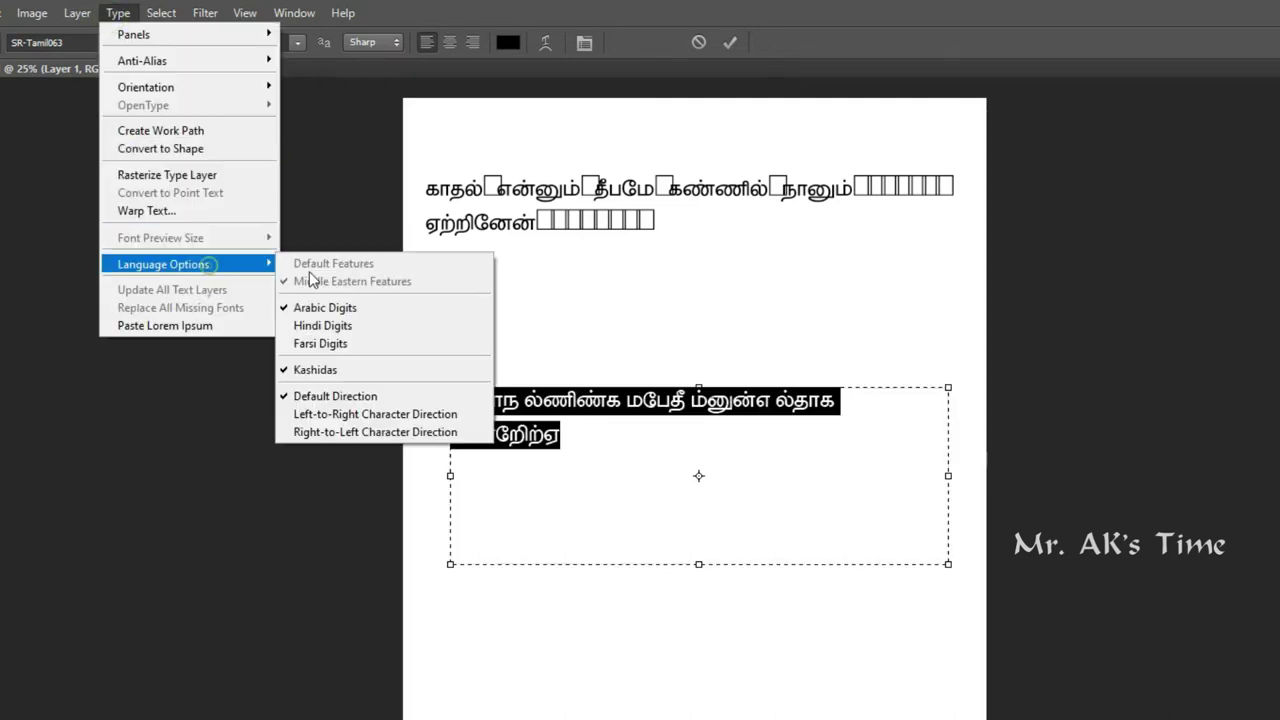
{"action": "left_click", "coordinate": [302, 414]}
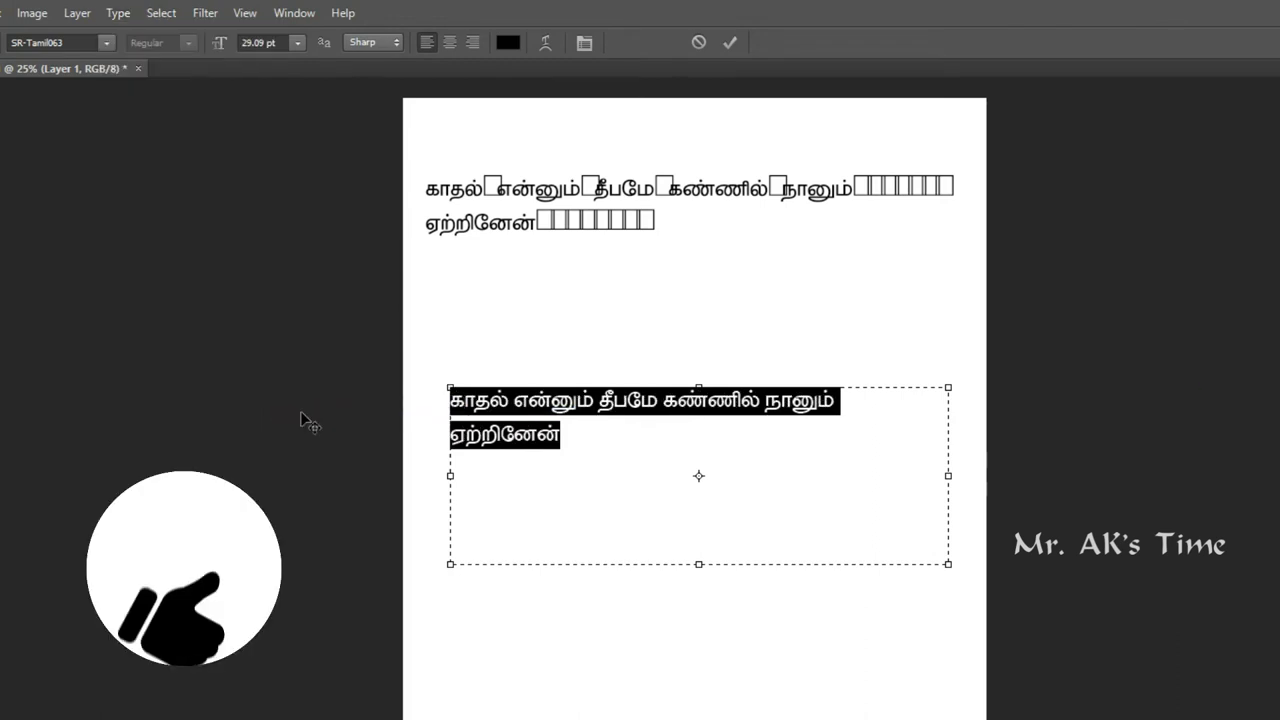
{"action": "left_click", "coordinate": [572, 437]}
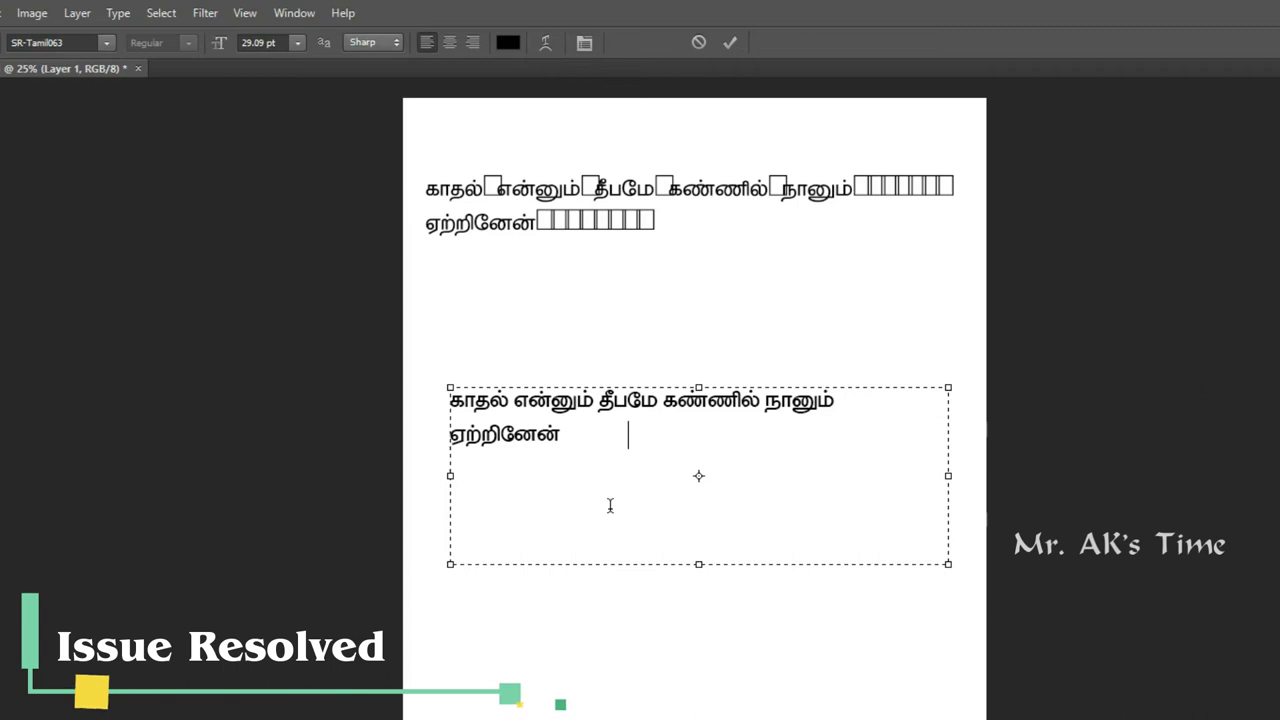
{"action": "key", "text": "ctrl+Return"}
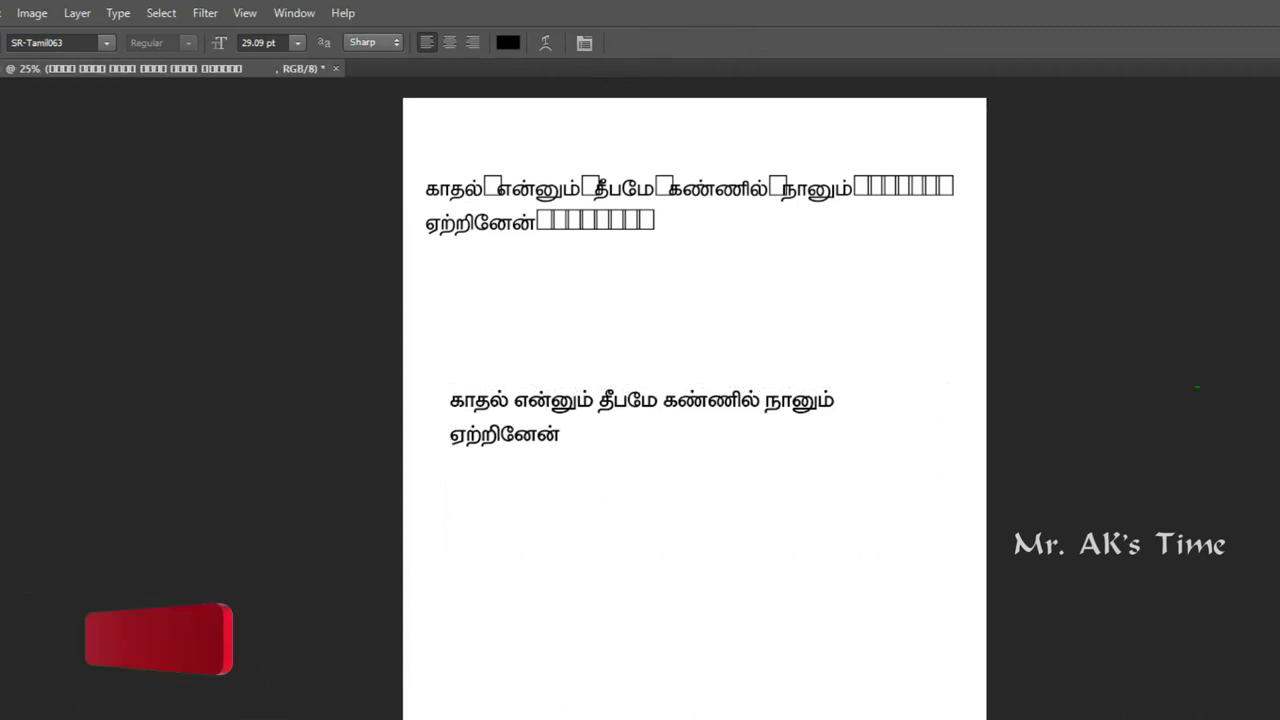
- Change the lower Tamil text's font to RGB_0004 for comparison
{"action": "left_click", "coordinate": [457, 372]}
{"action": "left_click", "coordinate": [105, 42]}
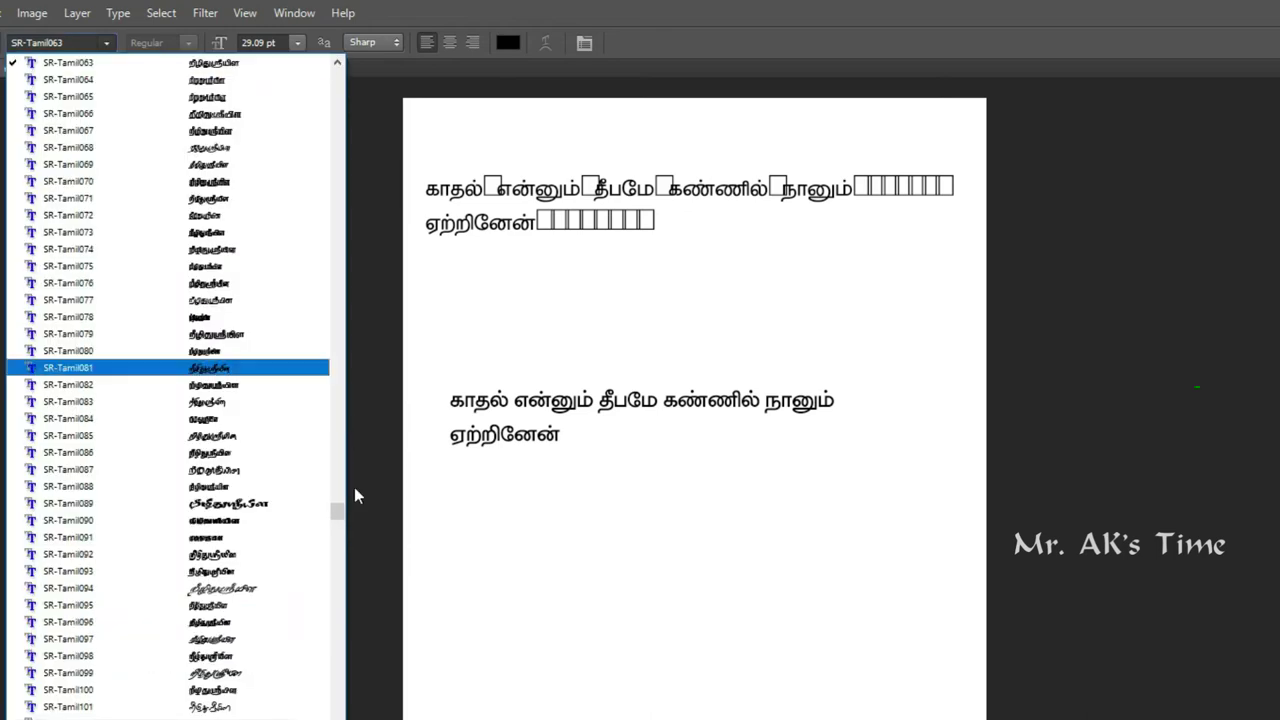
{"action": "scroll", "coordinate": [354, 470], "scroll_direction": "up", "scroll_amount": 5}
{"action": "left_click_drag", "start_coordinate": [354, 465], "coordinate": [357, 314]}
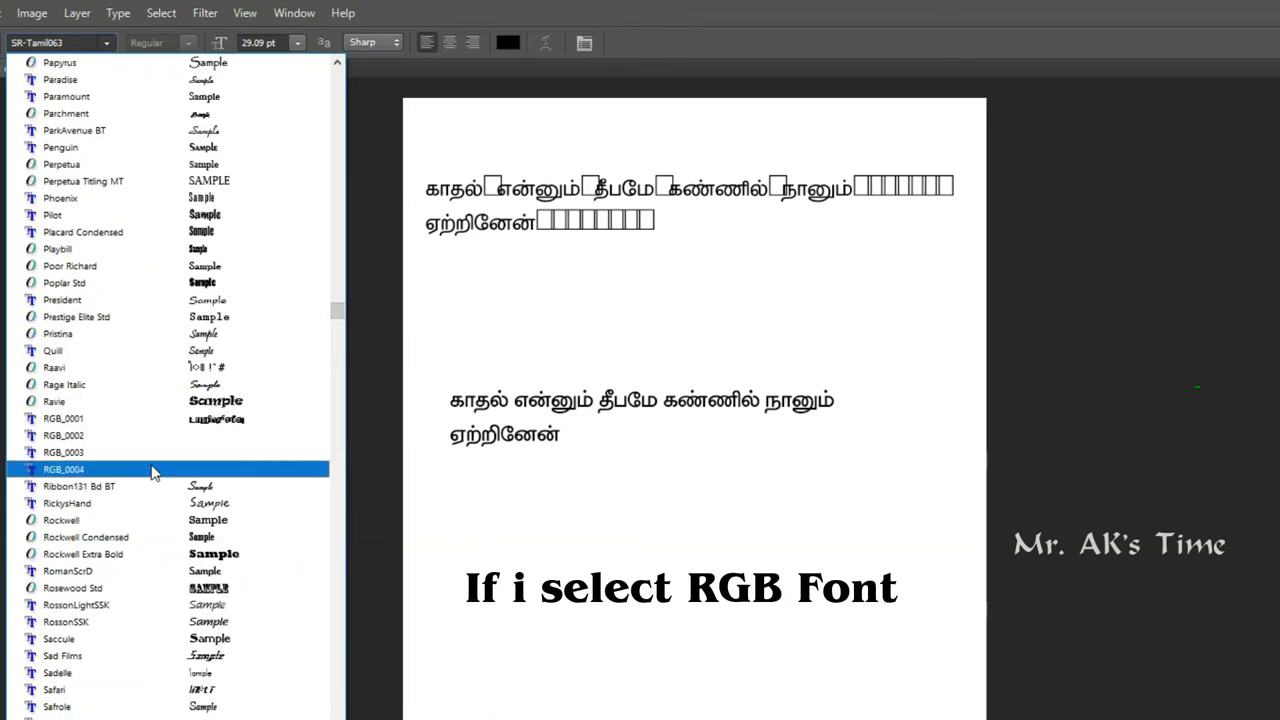
{"action": "left_click", "coordinate": [153, 472]}
{"action": "left_click_drag", "start_coordinate": [441, 549], "coordinate": [947, 660]}
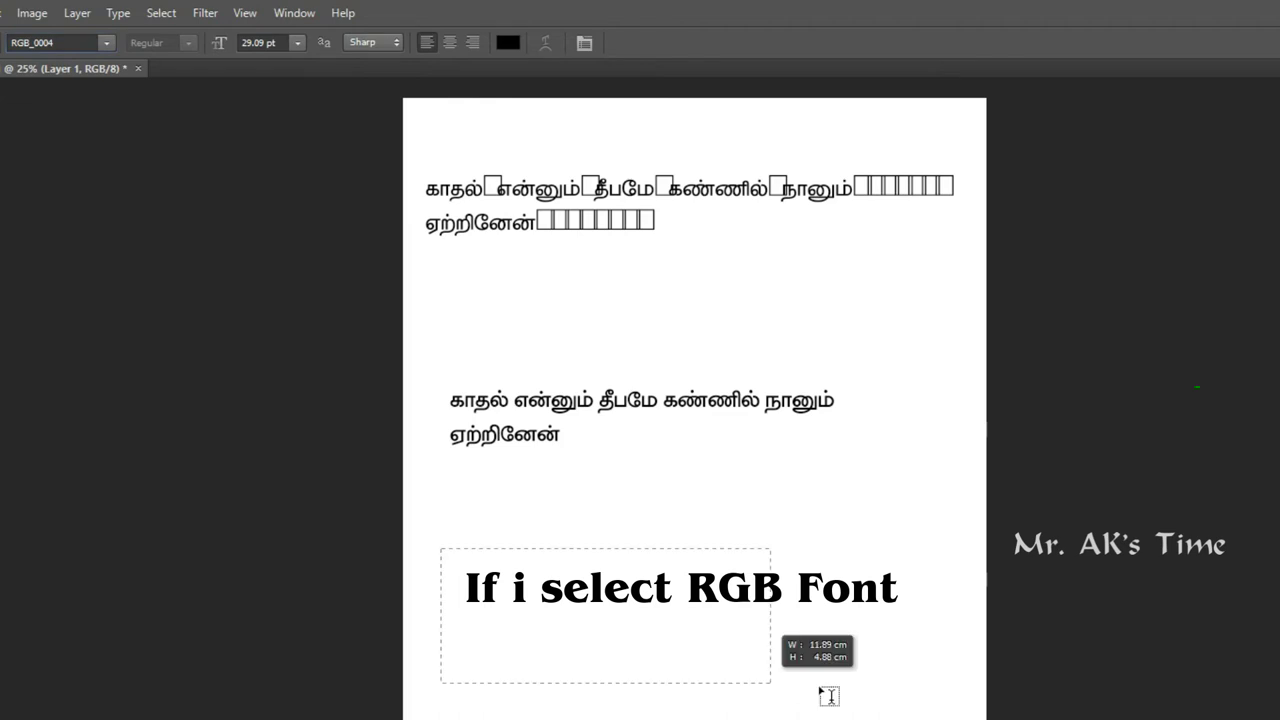
- Paste the lyric near the page bottom in RGB_0004 with left-to-right direction, then commit
{"action": "key", "text": "Escape"}
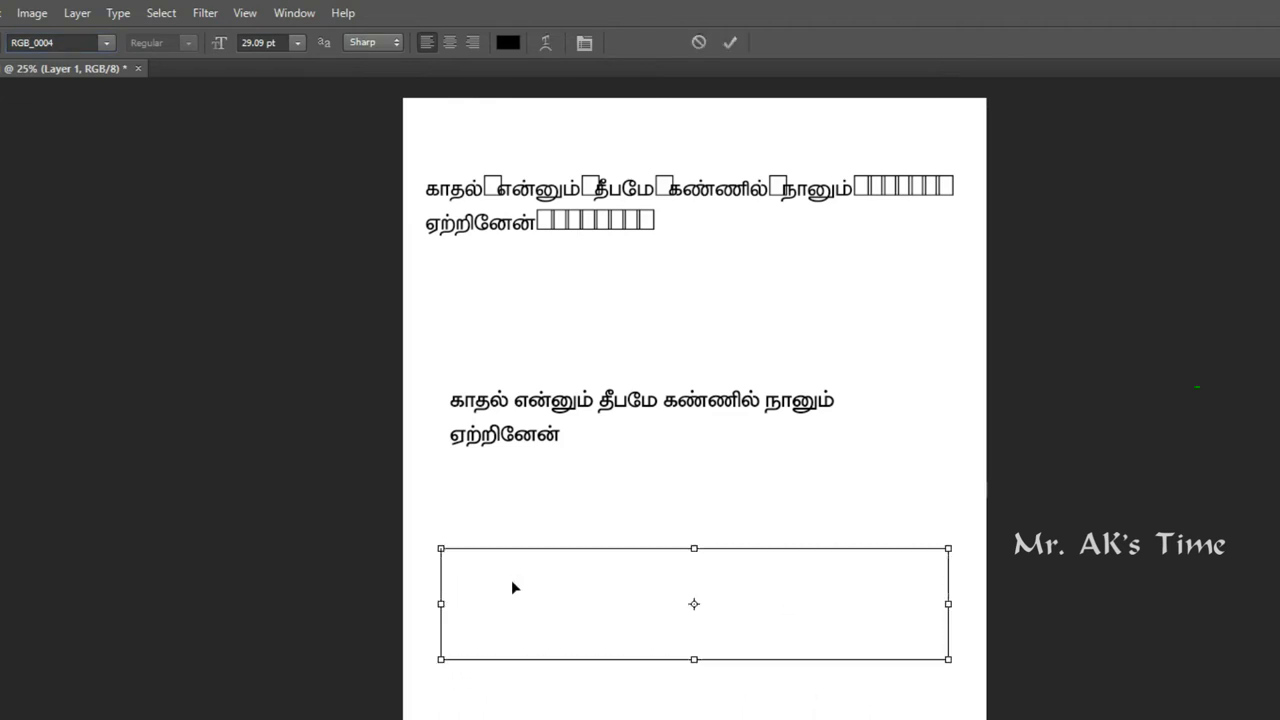
{"action": "key", "text": "ctrl+v"}
{"action": "key", "text": "ctrl+a"}
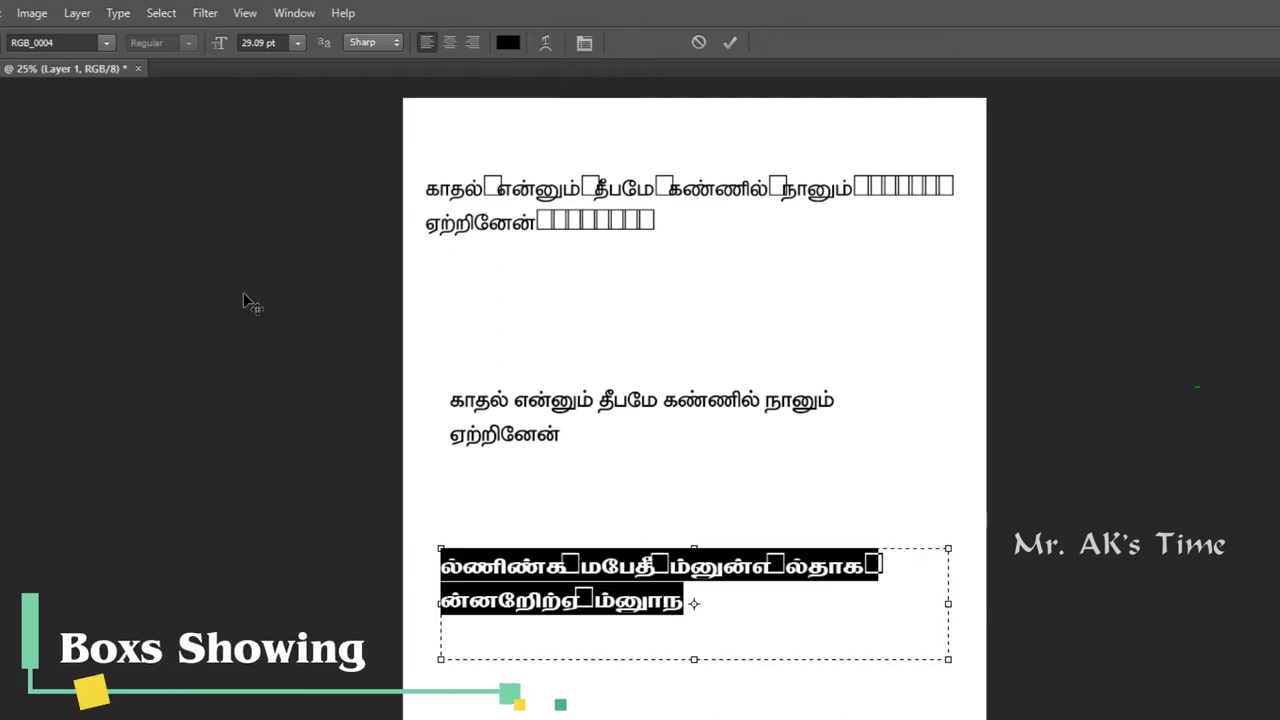
{"action": "left_click", "coordinate": [118, 13]}
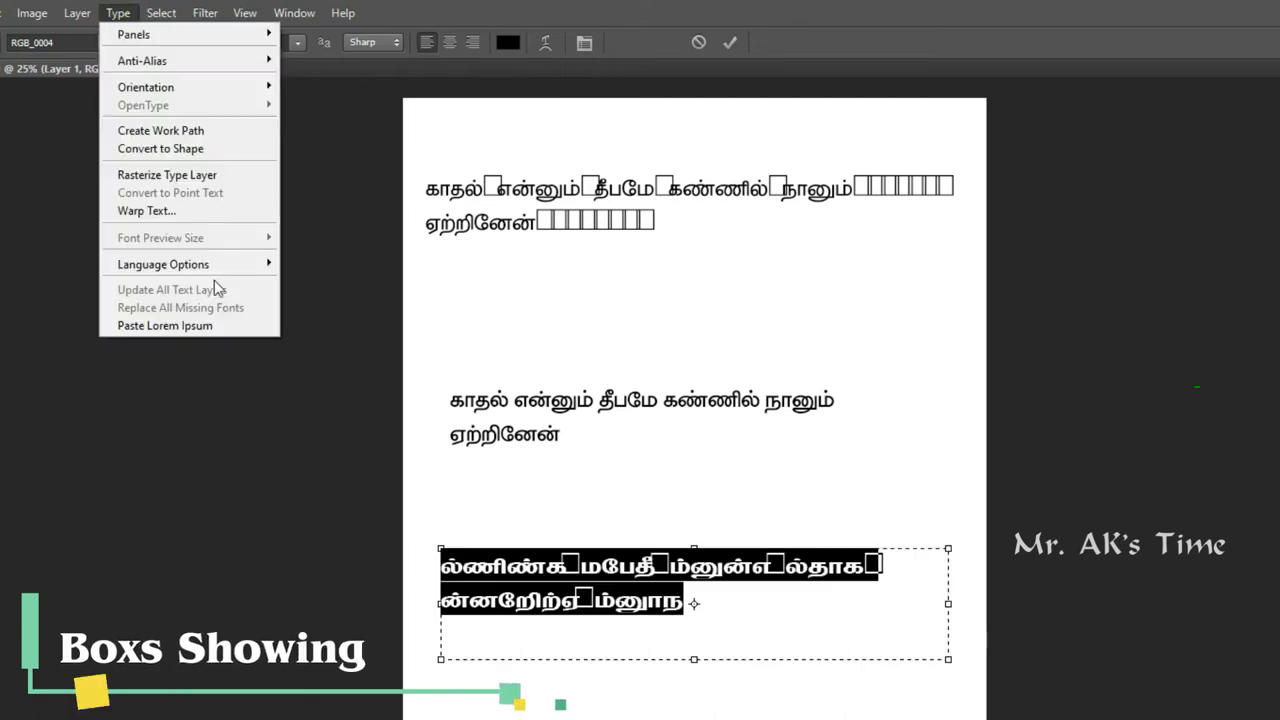
{"action": "mouse_move", "coordinate": [163, 264]}
{"action": "left_click", "coordinate": [318, 409]}
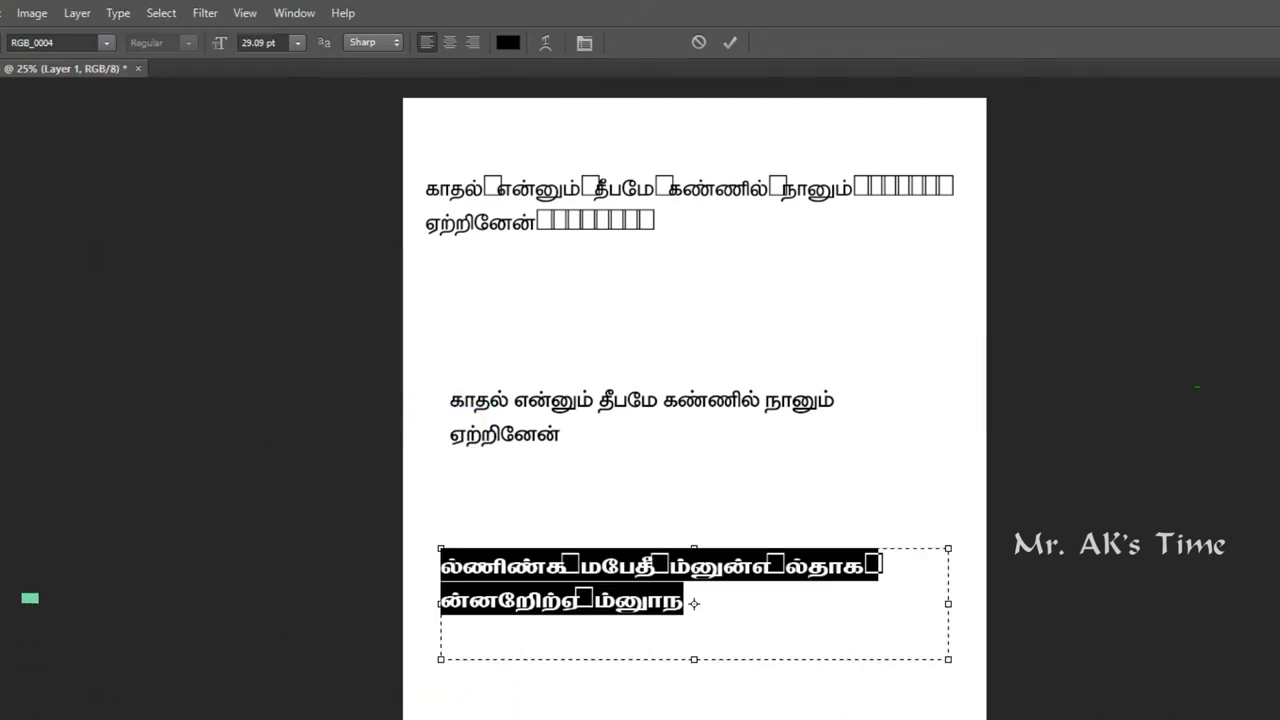
{"action": "left_click", "coordinate": [724, 612]}
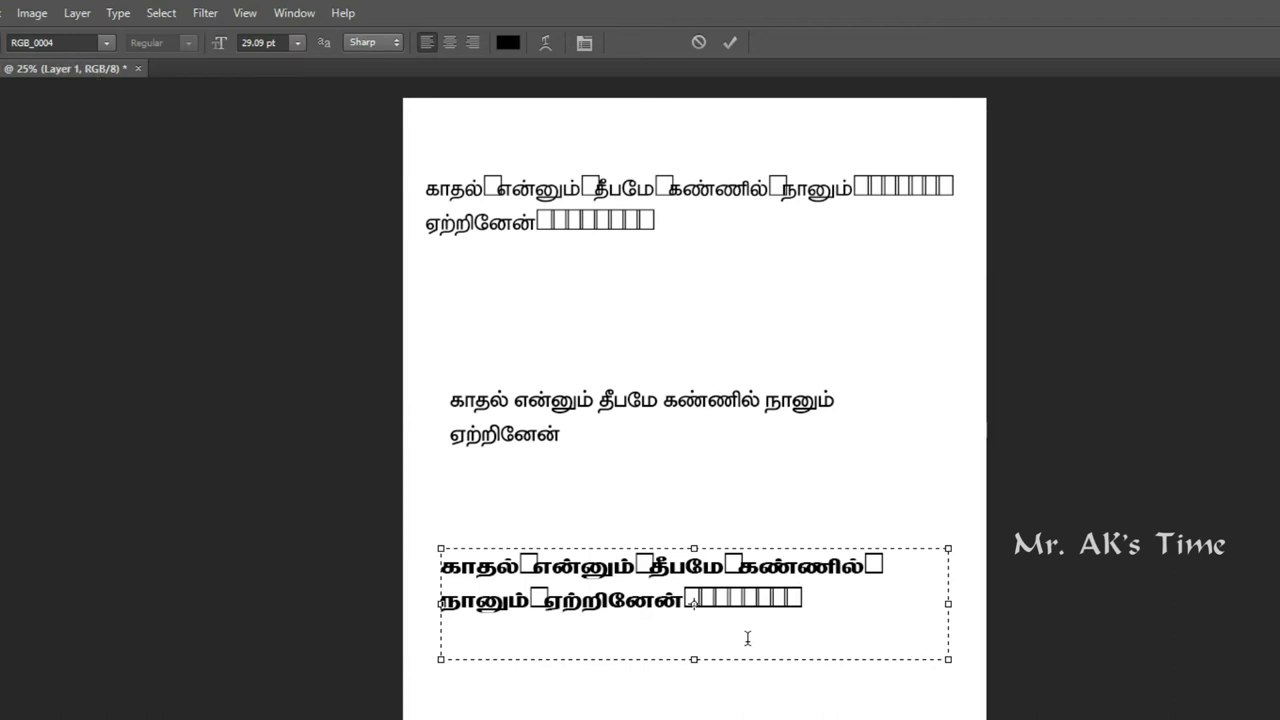
{"action": "key", "text": "ctrl+Return"}
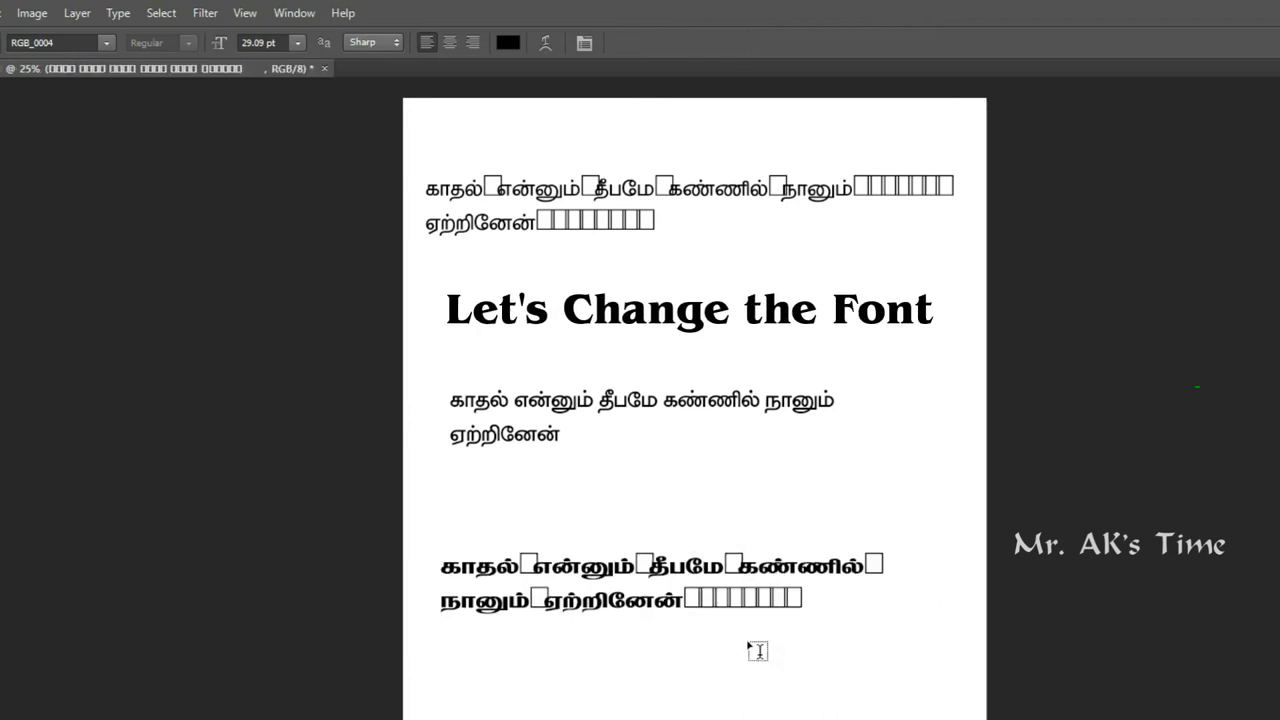
- Apply SR-Tamil098 to the bottom lyric so it fits one line without boxes
{"action": "left_click", "coordinate": [106, 43]}
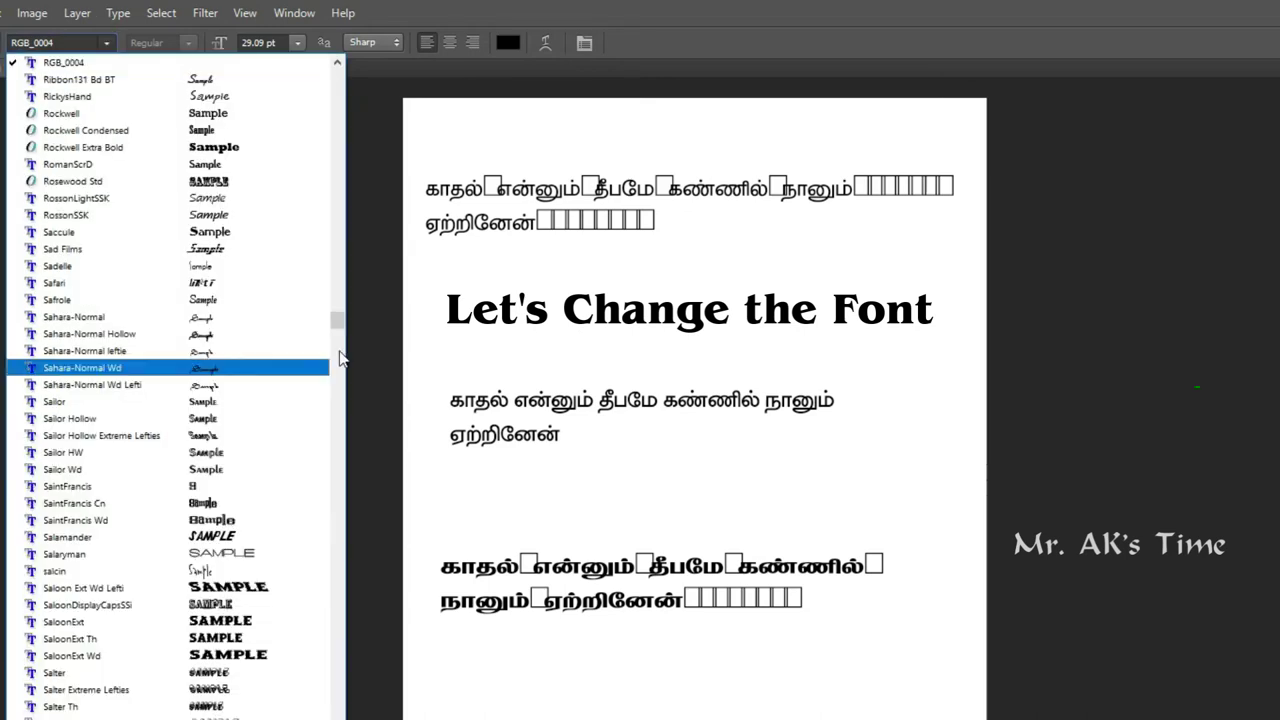
{"action": "left_click_drag", "start_coordinate": [337, 330], "coordinate": [347, 526]}
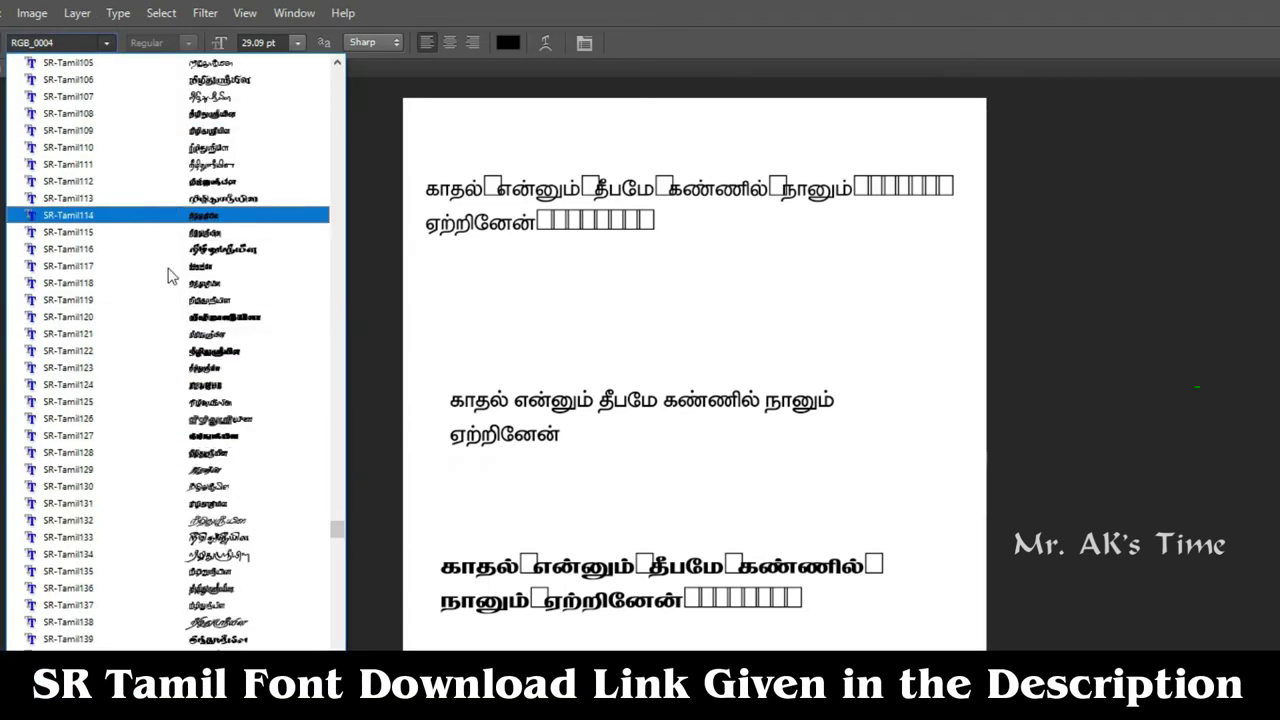
{"action": "scroll", "coordinate": [172, 268], "scroll_direction": "up", "scroll_amount": 7}
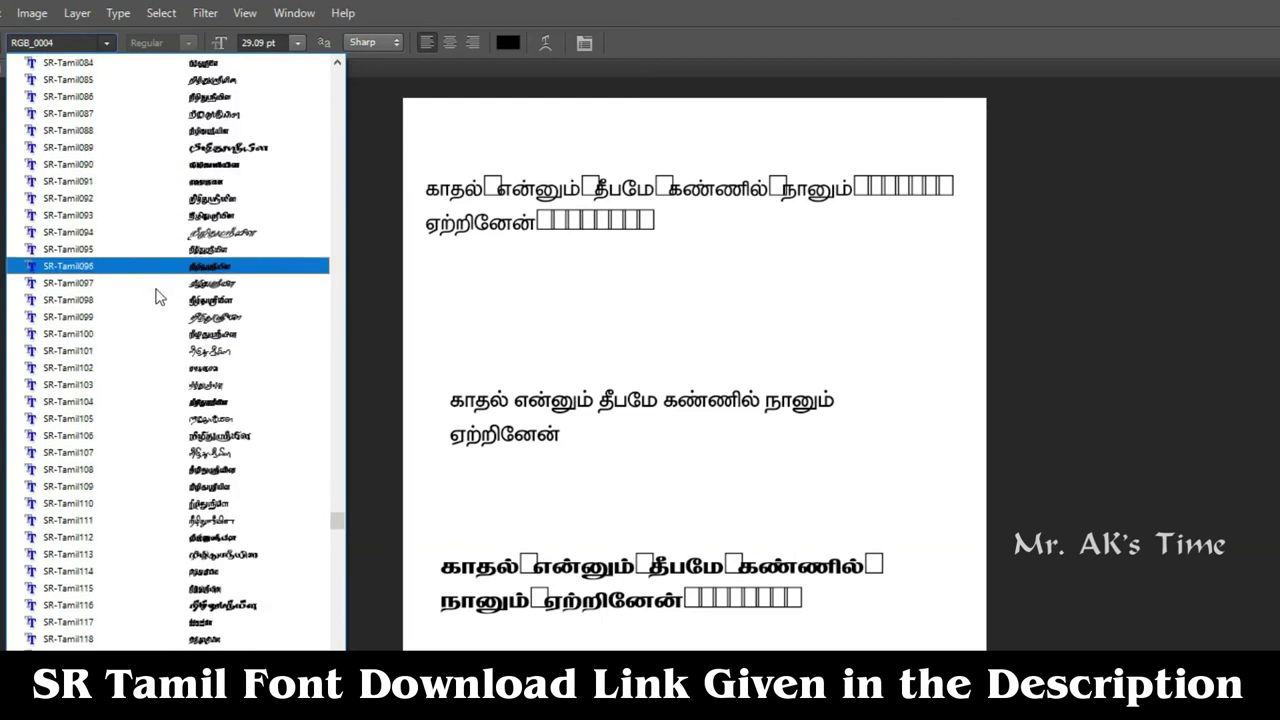
{"action": "left_click", "coordinate": [155, 304]}
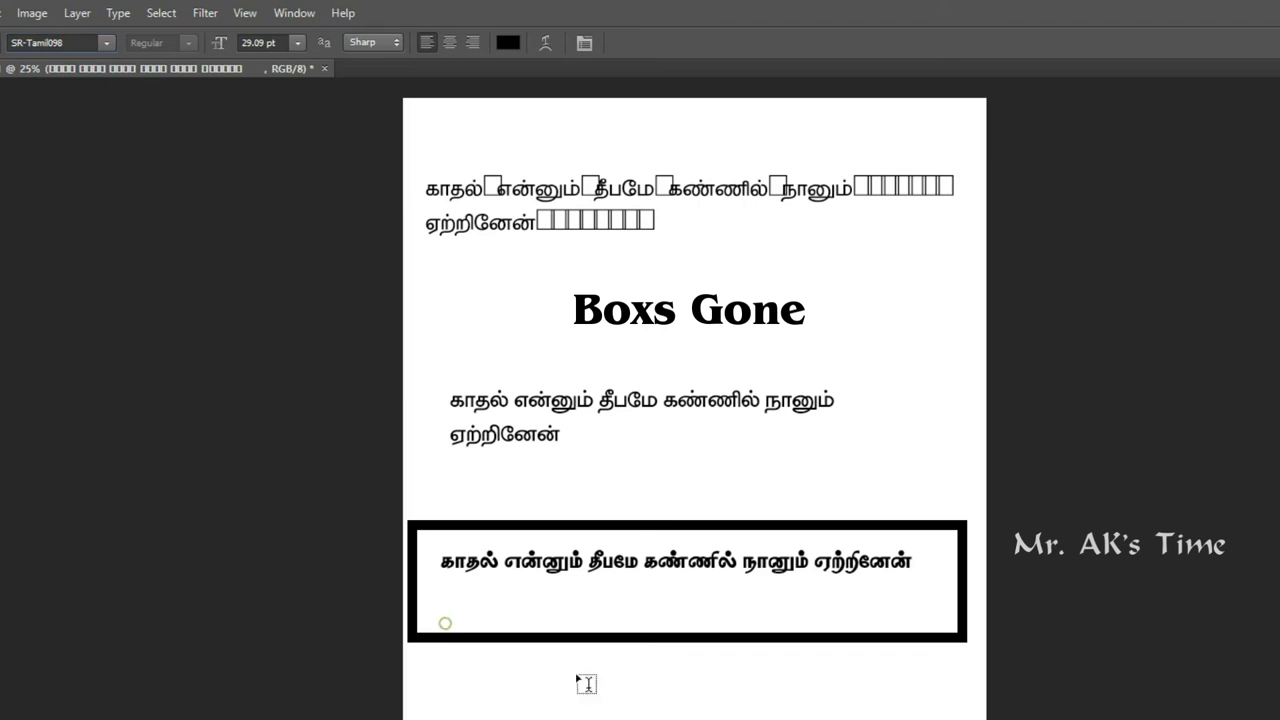
{"action": "left_click_drag", "start_coordinate": [585, 684], "coordinate": [957, 694]}
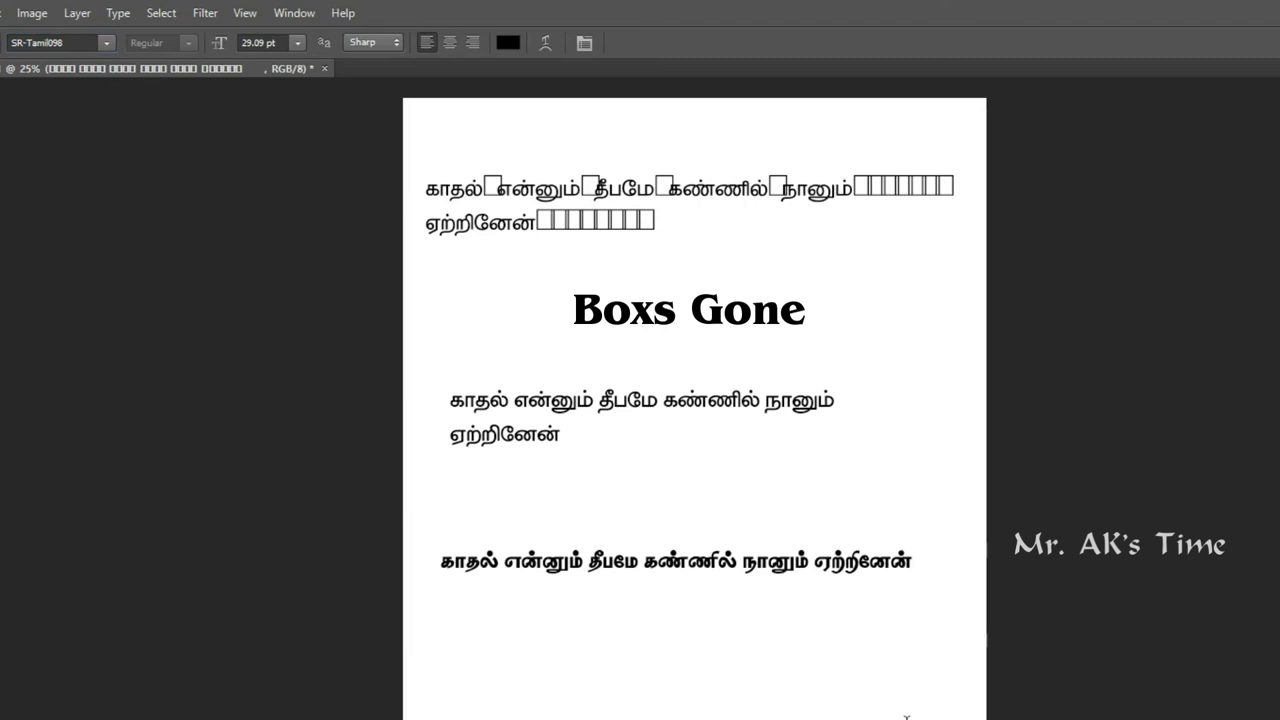
- Set the top lyric in SR-Tamil064 and shorten its text box to 4.17 cm
{"action": "left_click", "coordinate": [593, 196]}
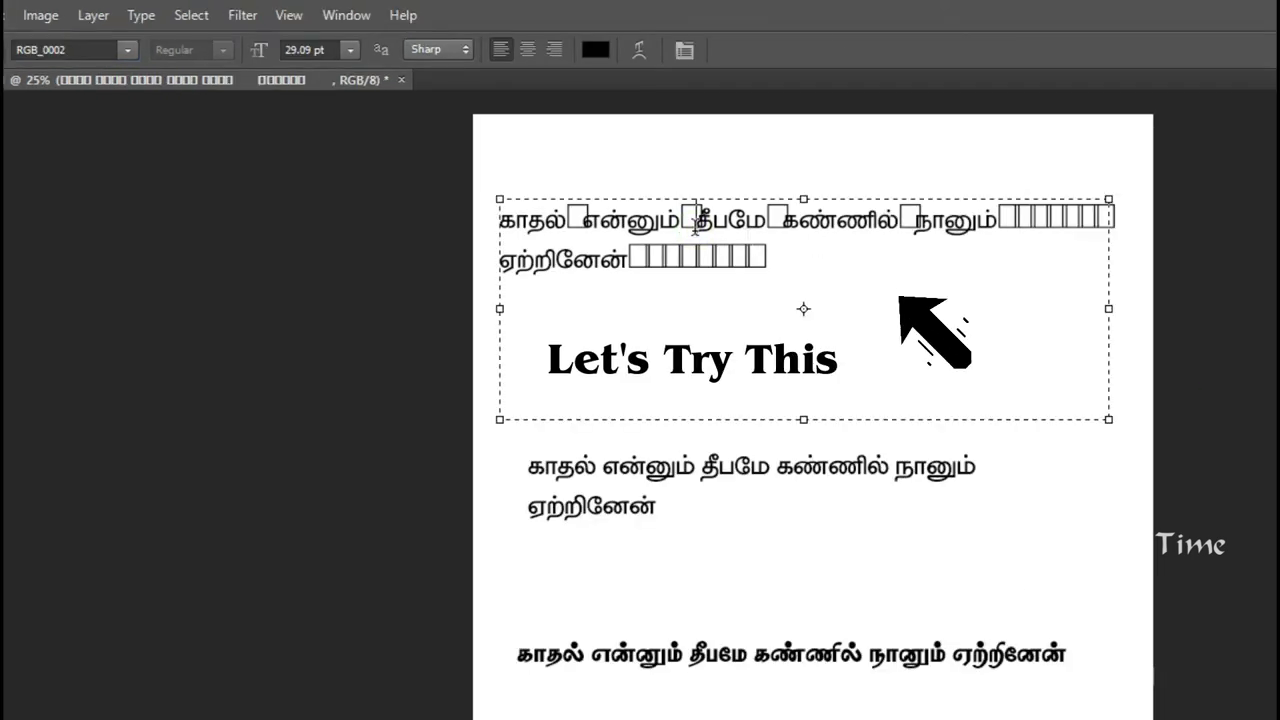
{"action": "left_click", "coordinate": [695, 228]}
{"action": "key", "text": "ctrl+a"}
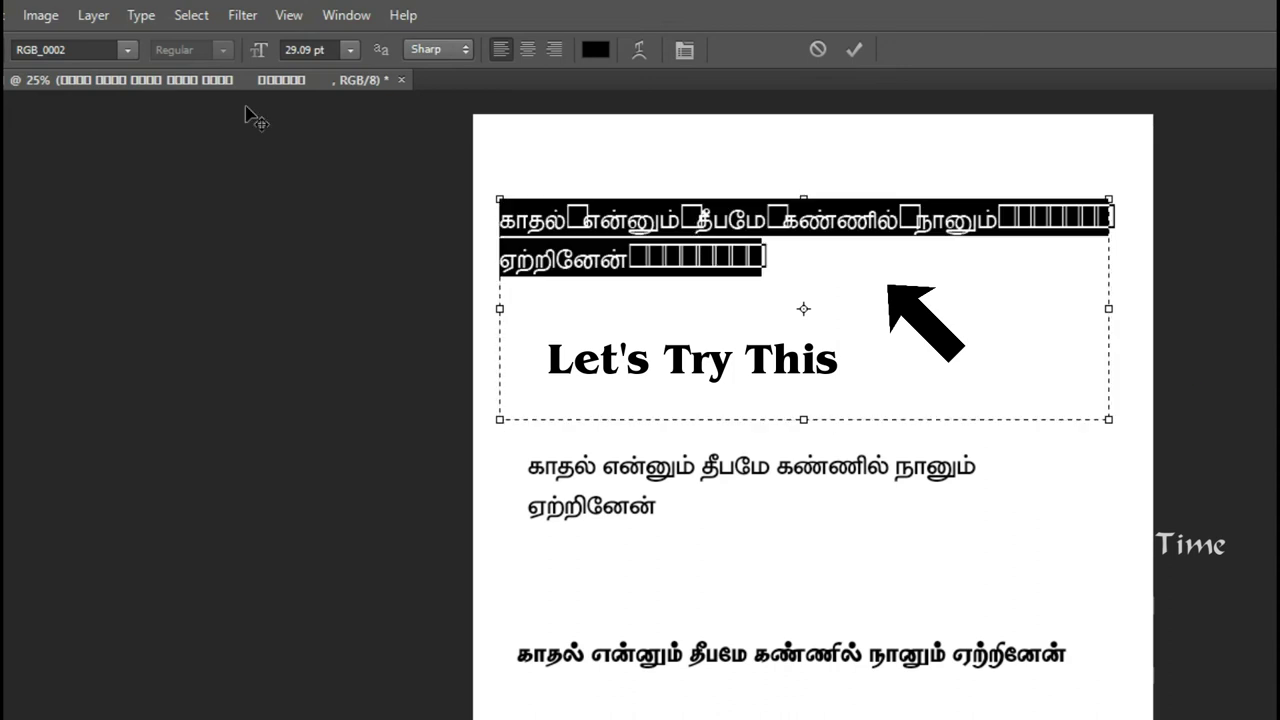
{"action": "left_click", "coordinate": [128, 49]}
{"action": "left_click_drag", "start_coordinate": [398, 390], "coordinate": [407, 592]}
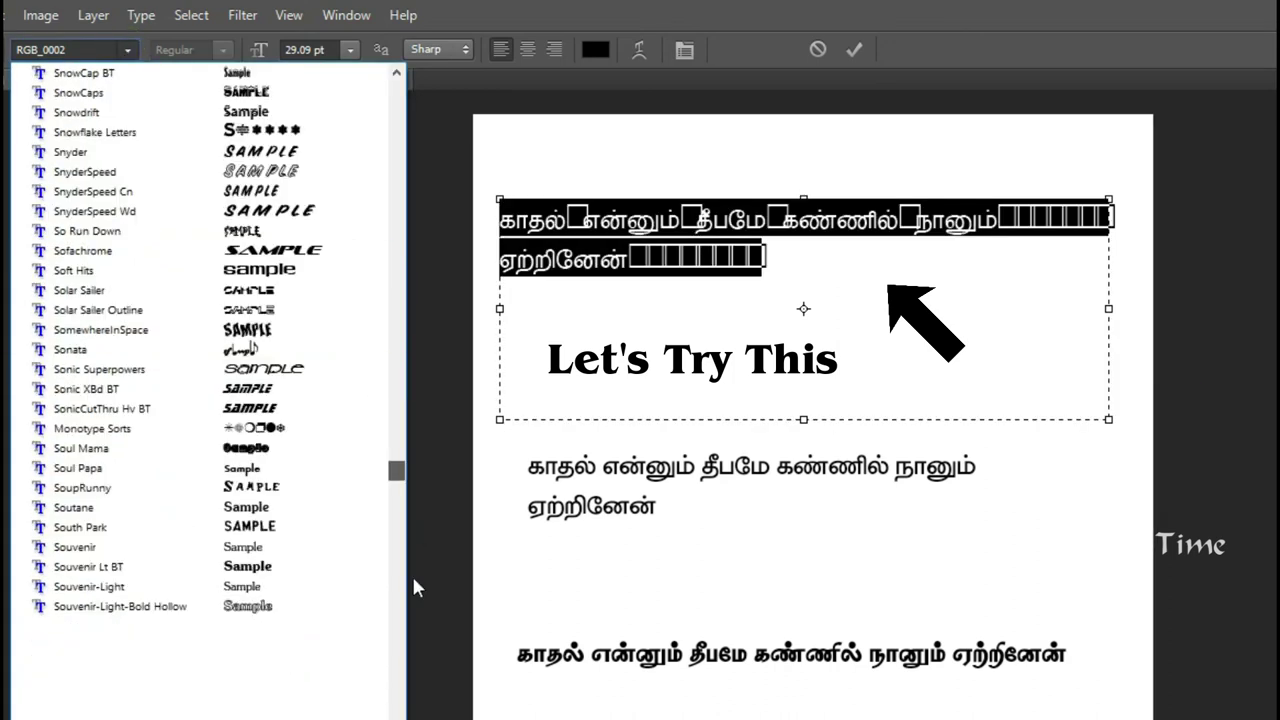
{"action": "left_click", "coordinate": [282, 378]}
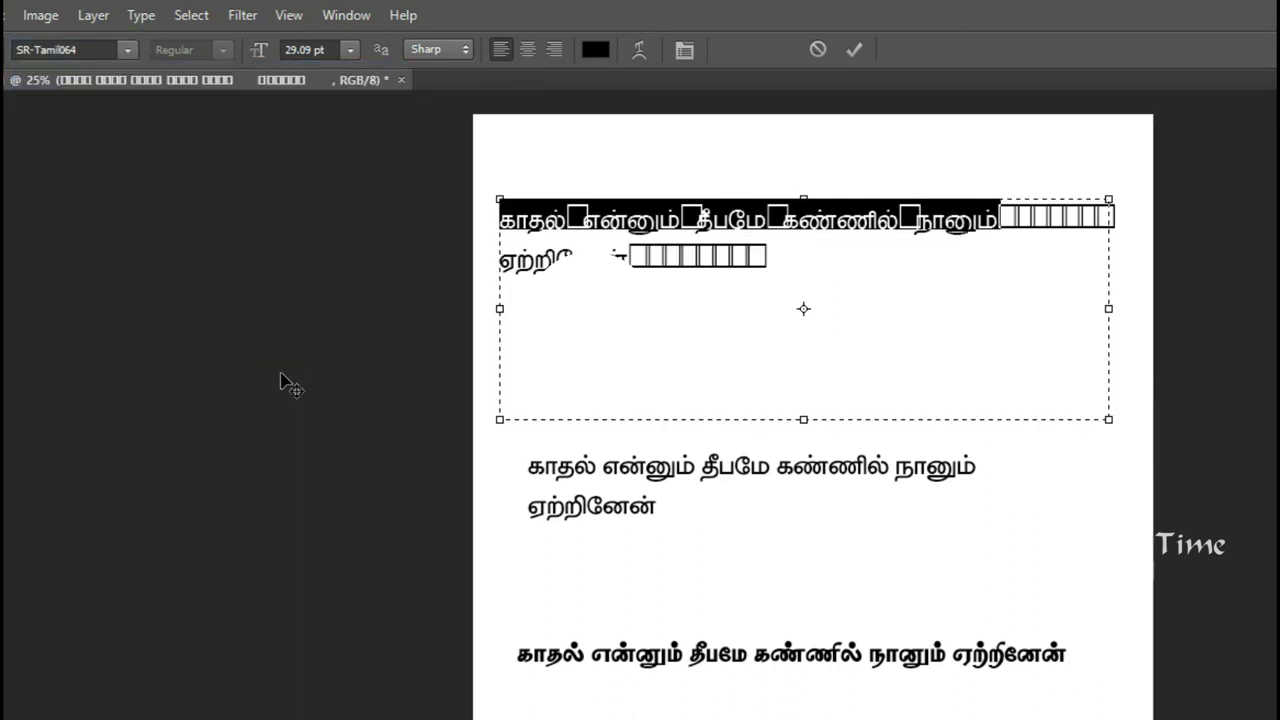
{"action": "left_click", "coordinate": [907, 241]}
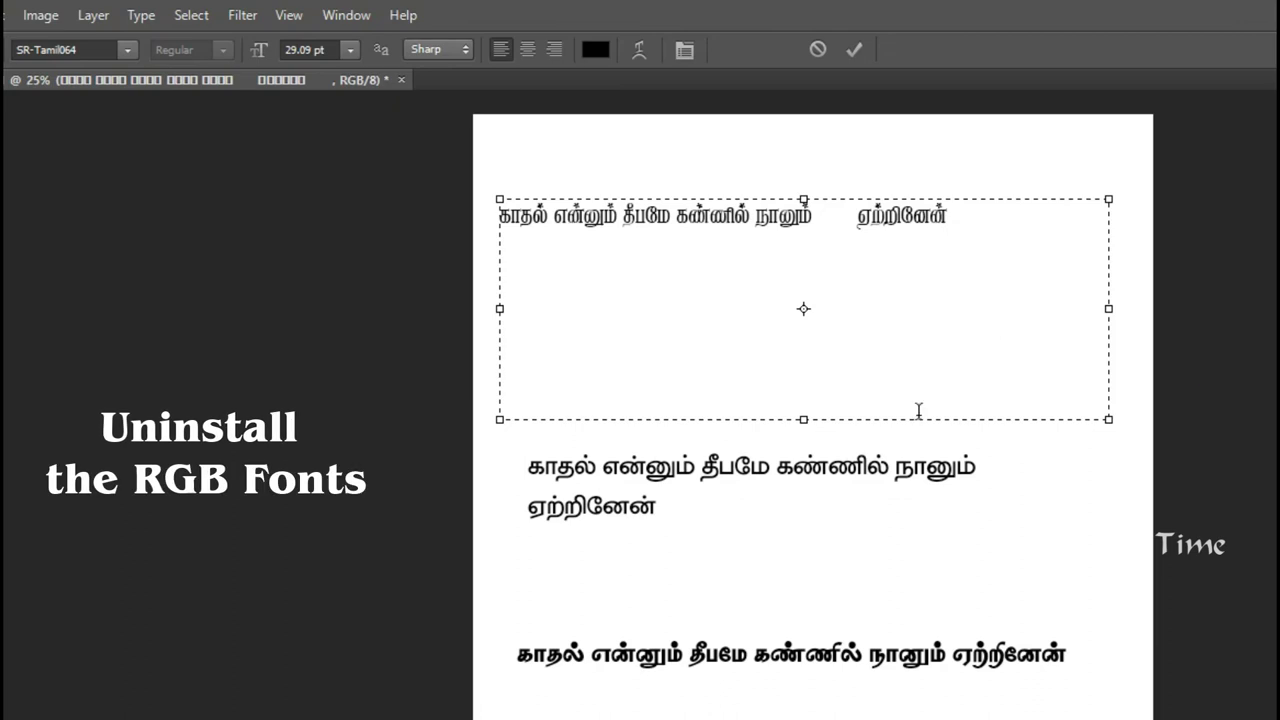
{"action": "left_click_drag", "start_coordinate": [804, 420], "coordinate": [820, 336]}
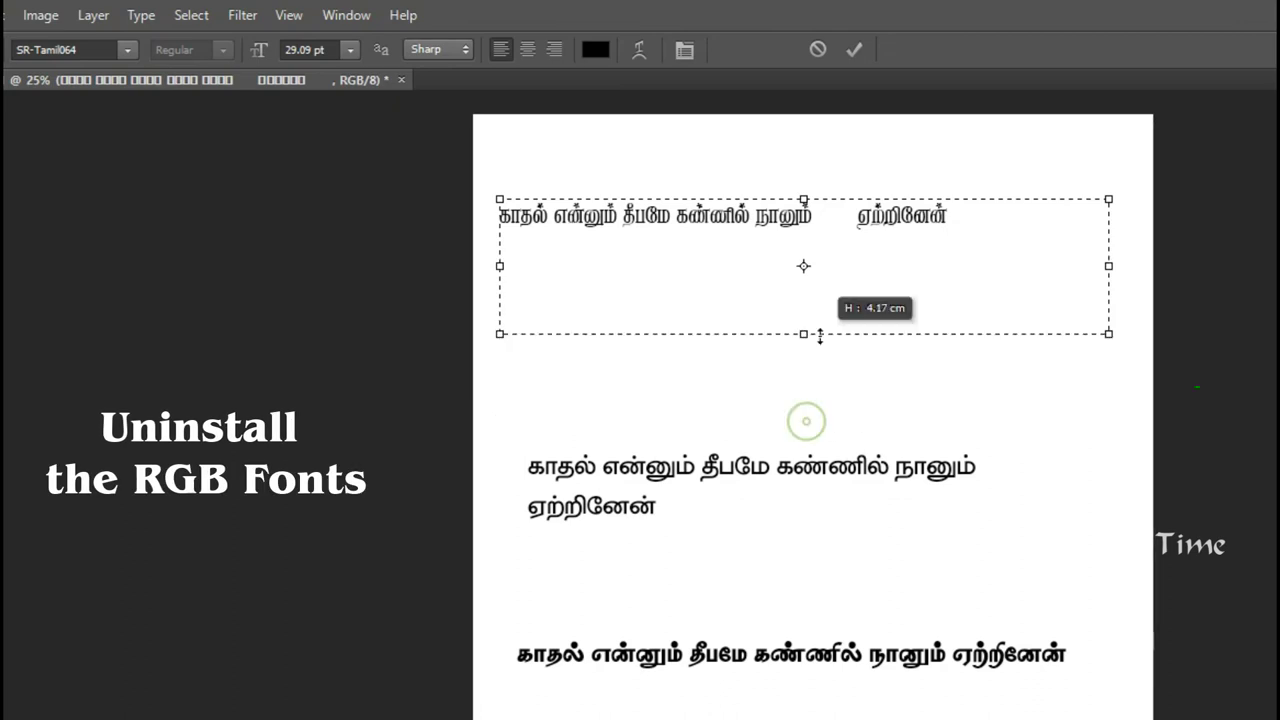
{"action": "left_click", "coordinate": [957, 400]}
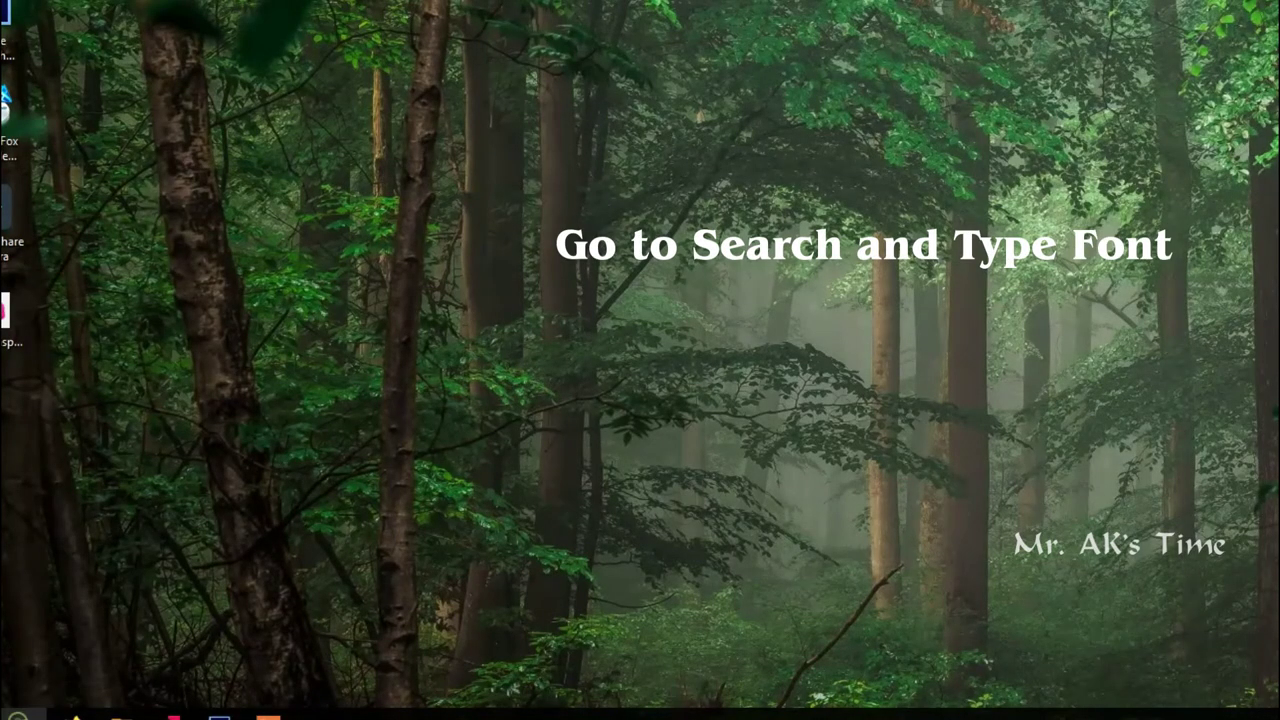
- Search Windows for 'font' and open the Font settings page
{"action": "left_click", "coordinate": [72, 714]}
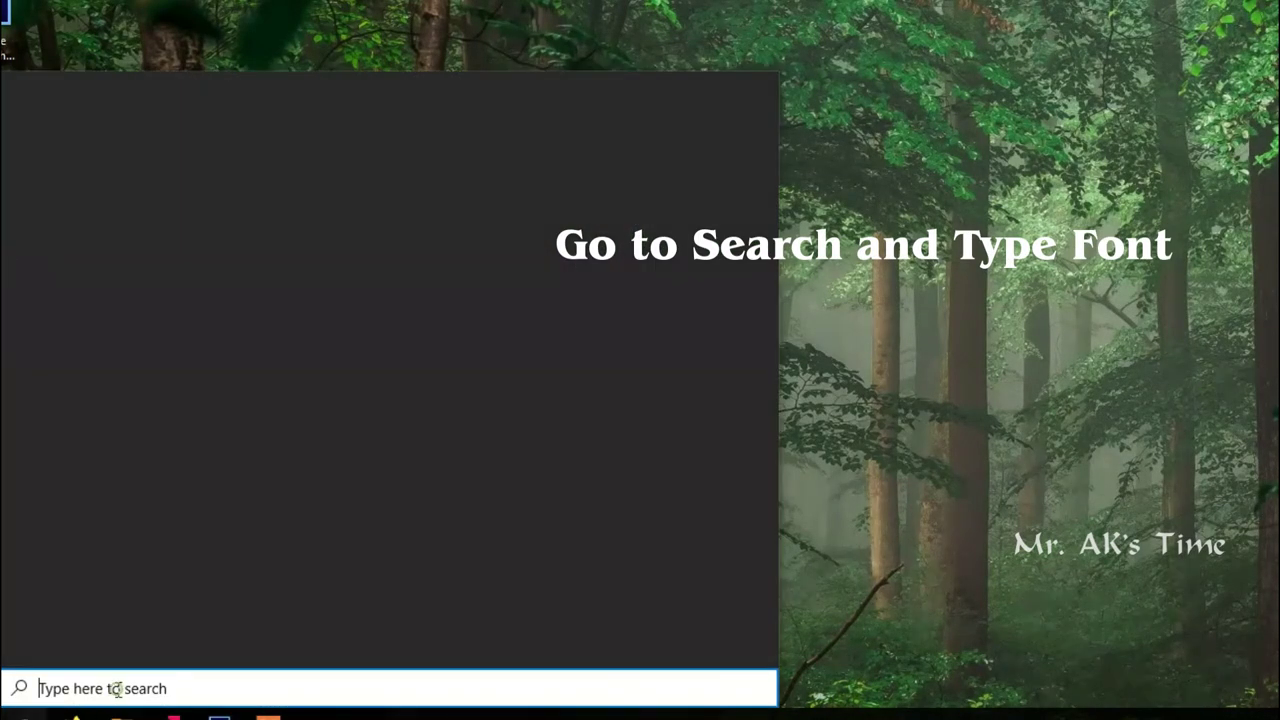
{"action": "type", "text": "f"}
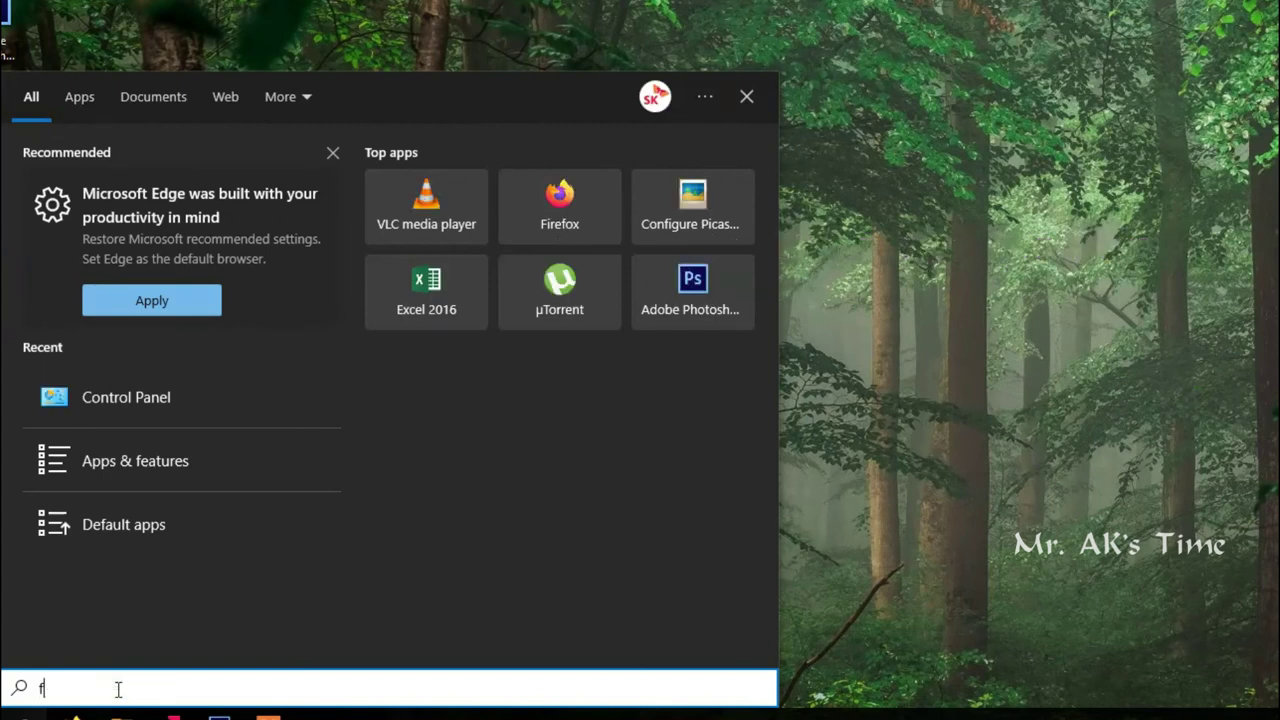
{"action": "type", "text": "ont"}
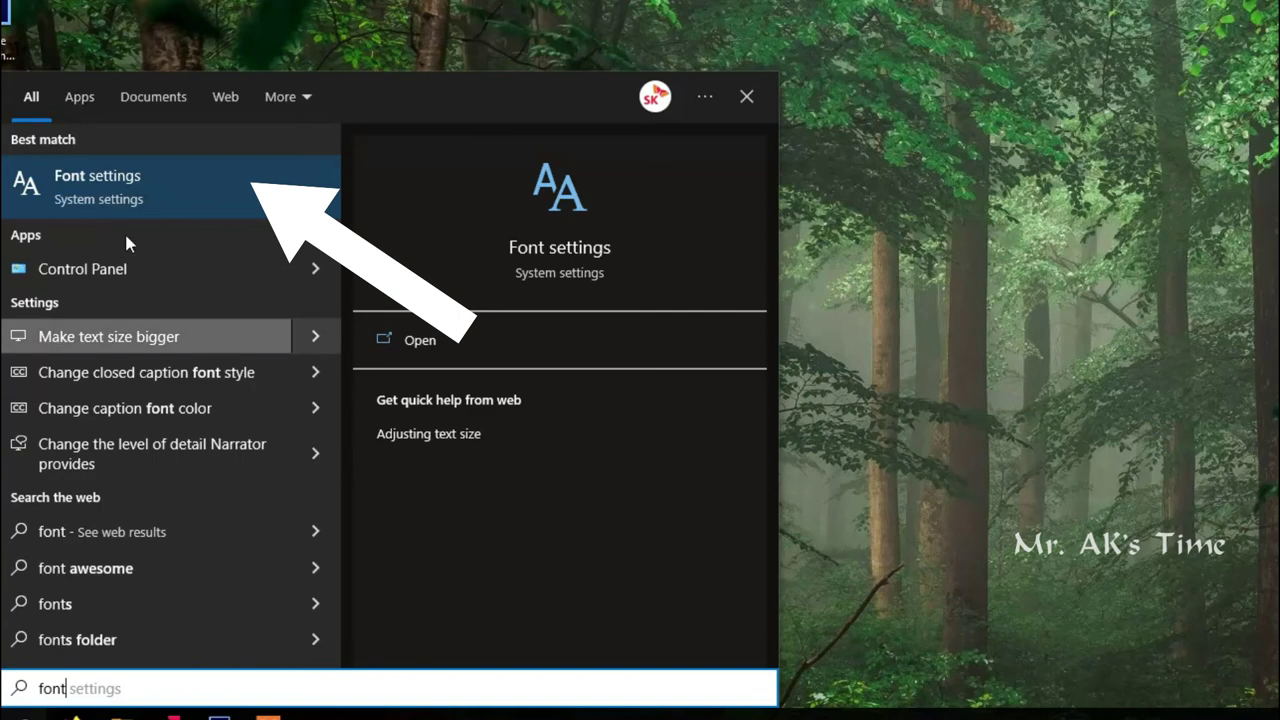
{"action": "left_click", "coordinate": [166, 196]}
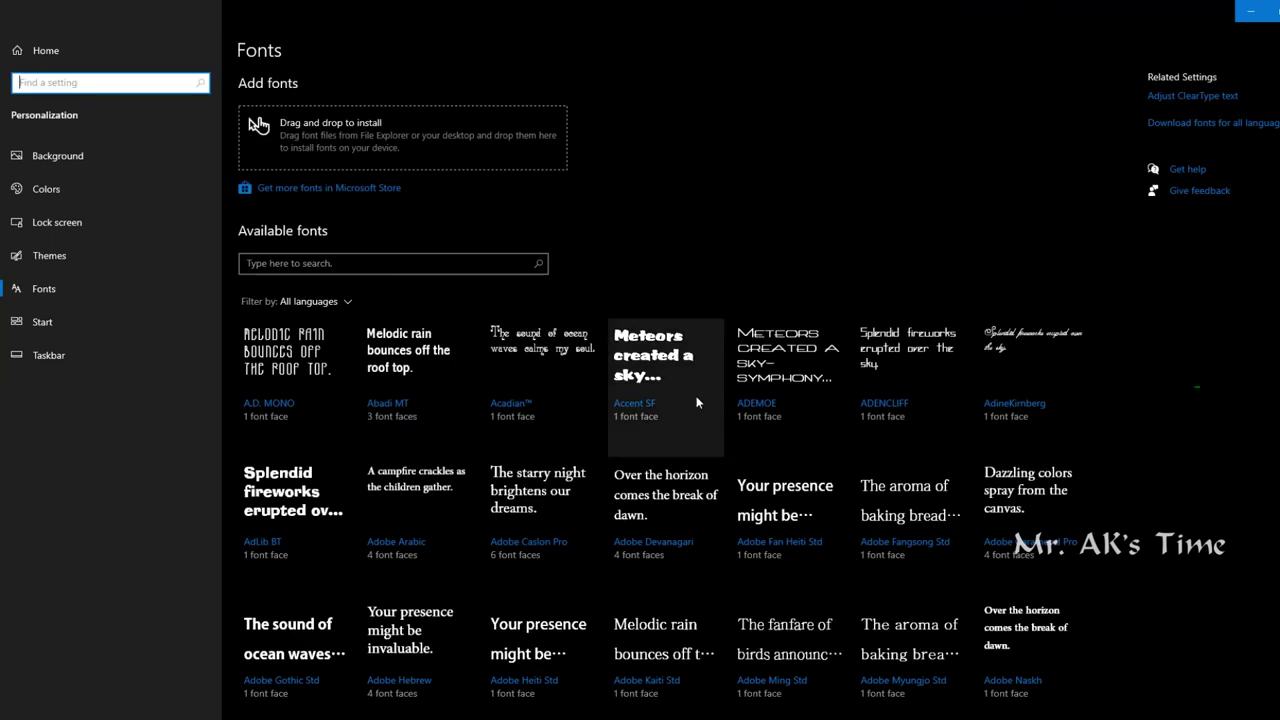
- Filter installed fonts by 'rgb' and uninstall RGB_0004, then RGB_0003
{"action": "left_click", "coordinate": [287, 264]}
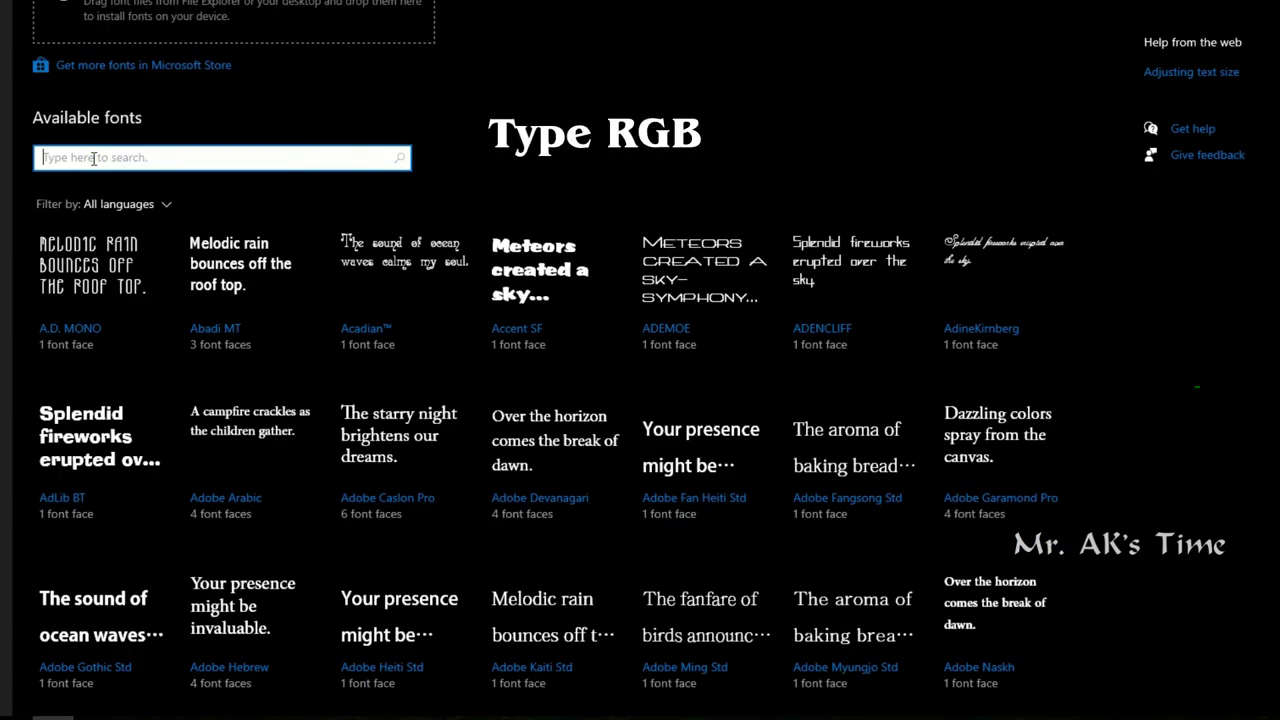
{"action": "type", "text": "rgb"}
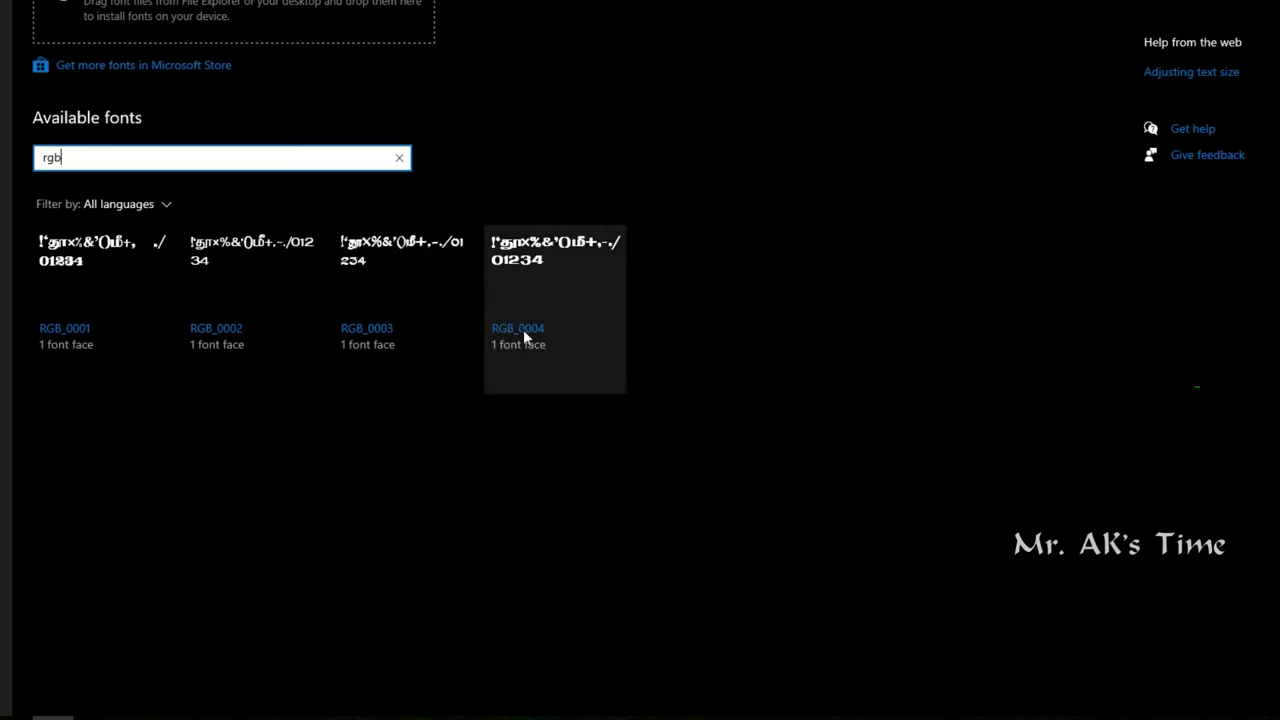
{"action": "left_click", "coordinate": [523, 337]}
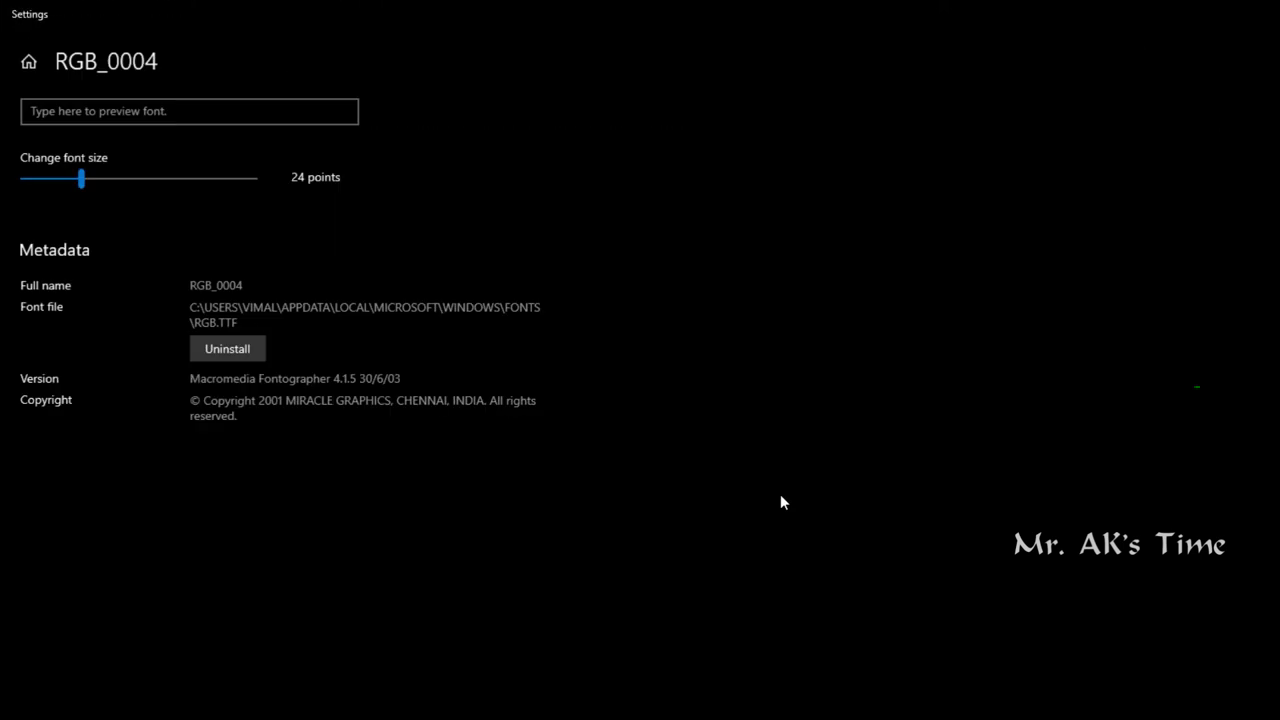
{"action": "left_click", "coordinate": [248, 352]}
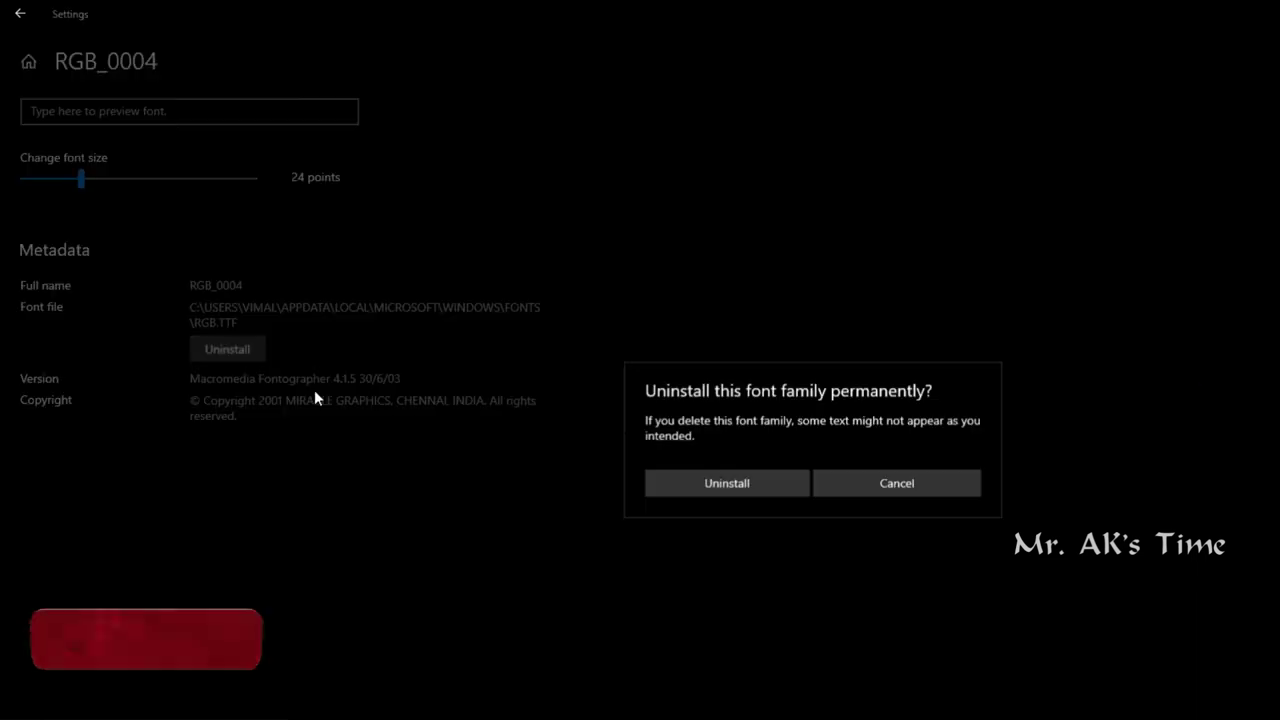
{"action": "left_click", "coordinate": [757, 482]}
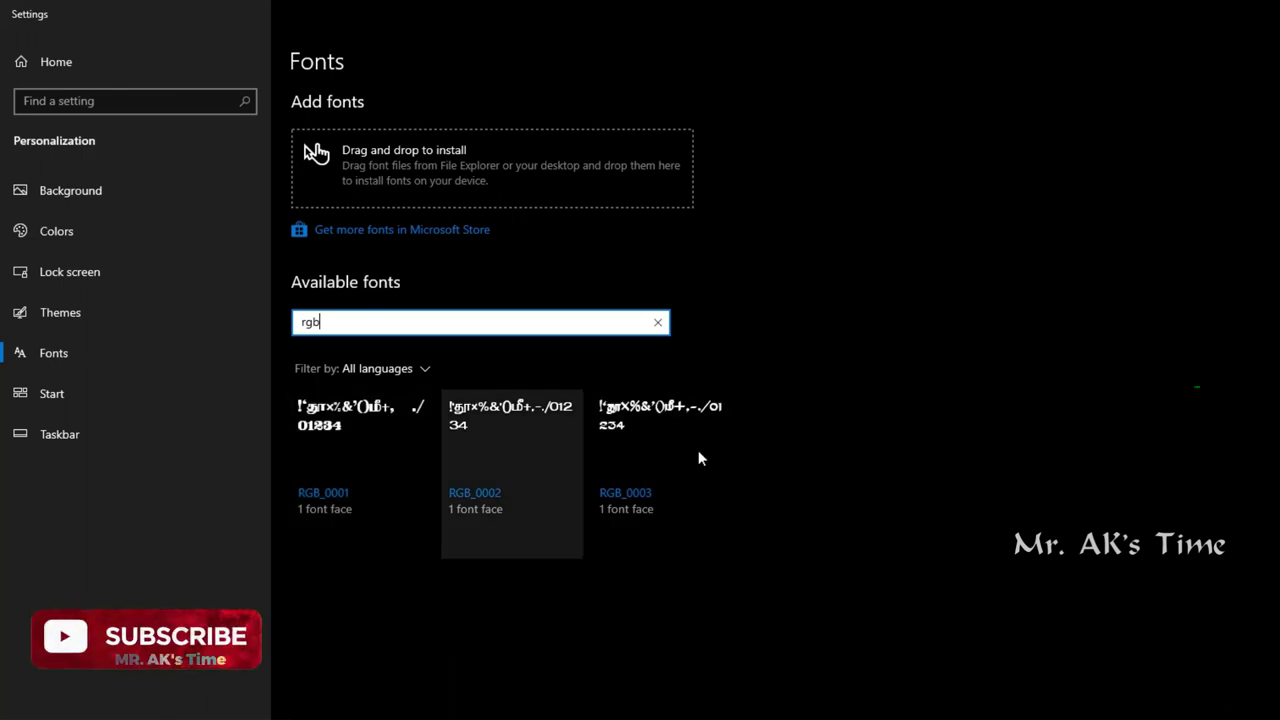
{"action": "left_click", "coordinate": [673, 462]}
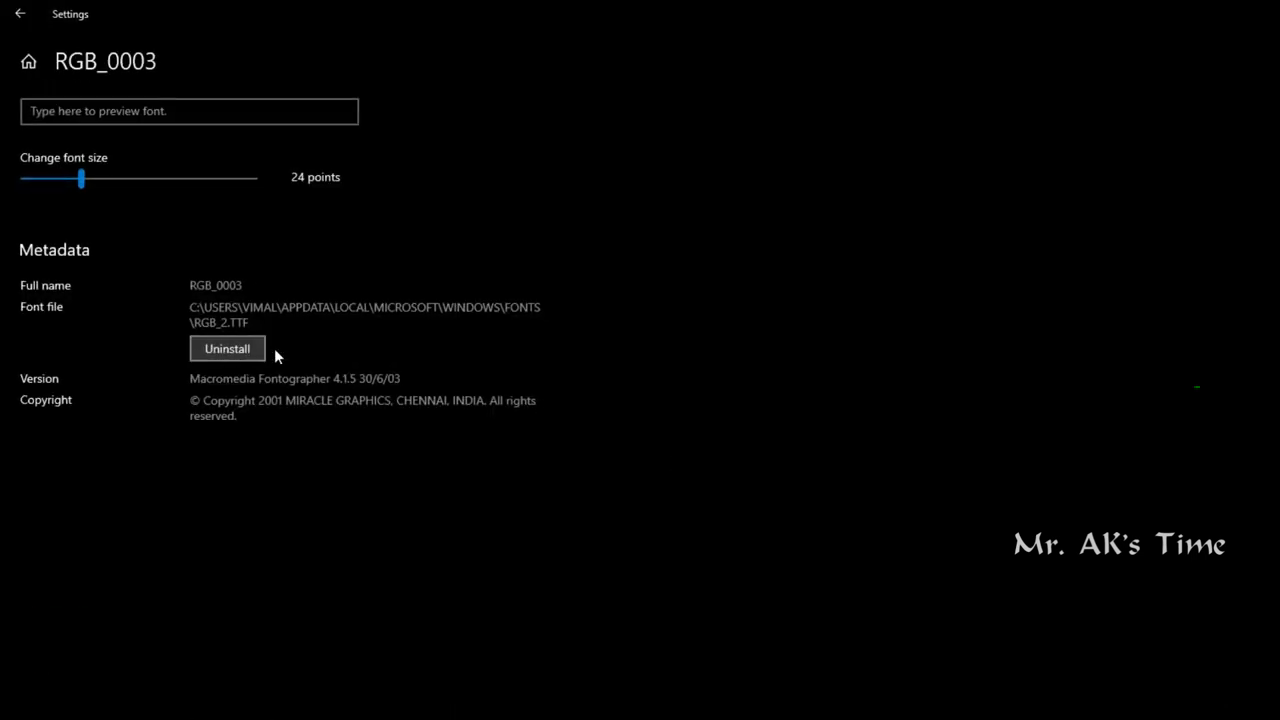
{"action": "left_click", "coordinate": [218, 349]}
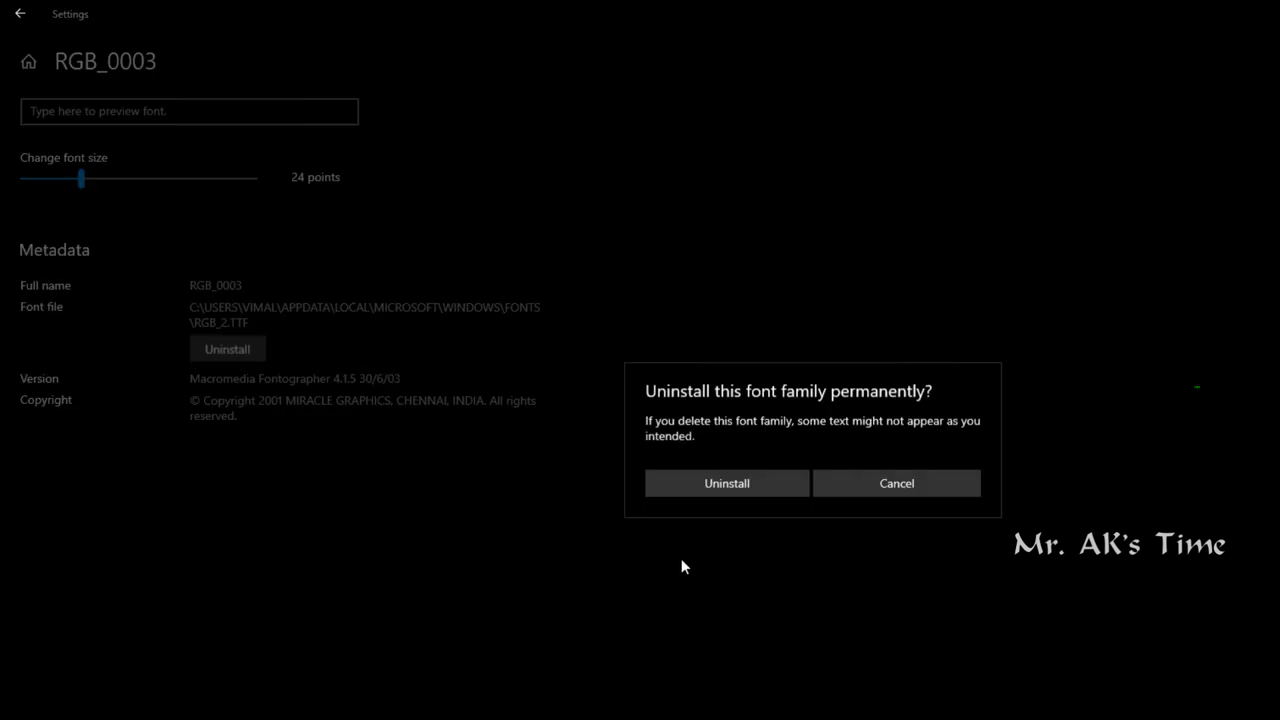
{"action": "left_click", "coordinate": [756, 490]}
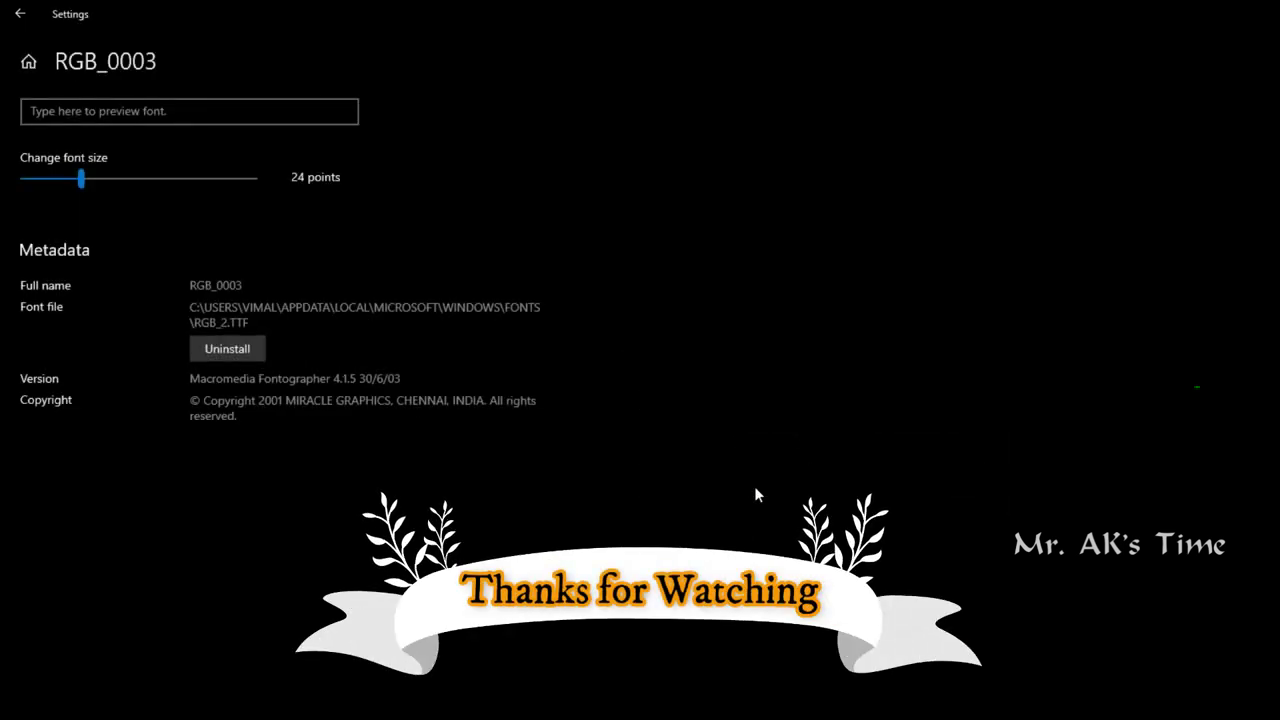